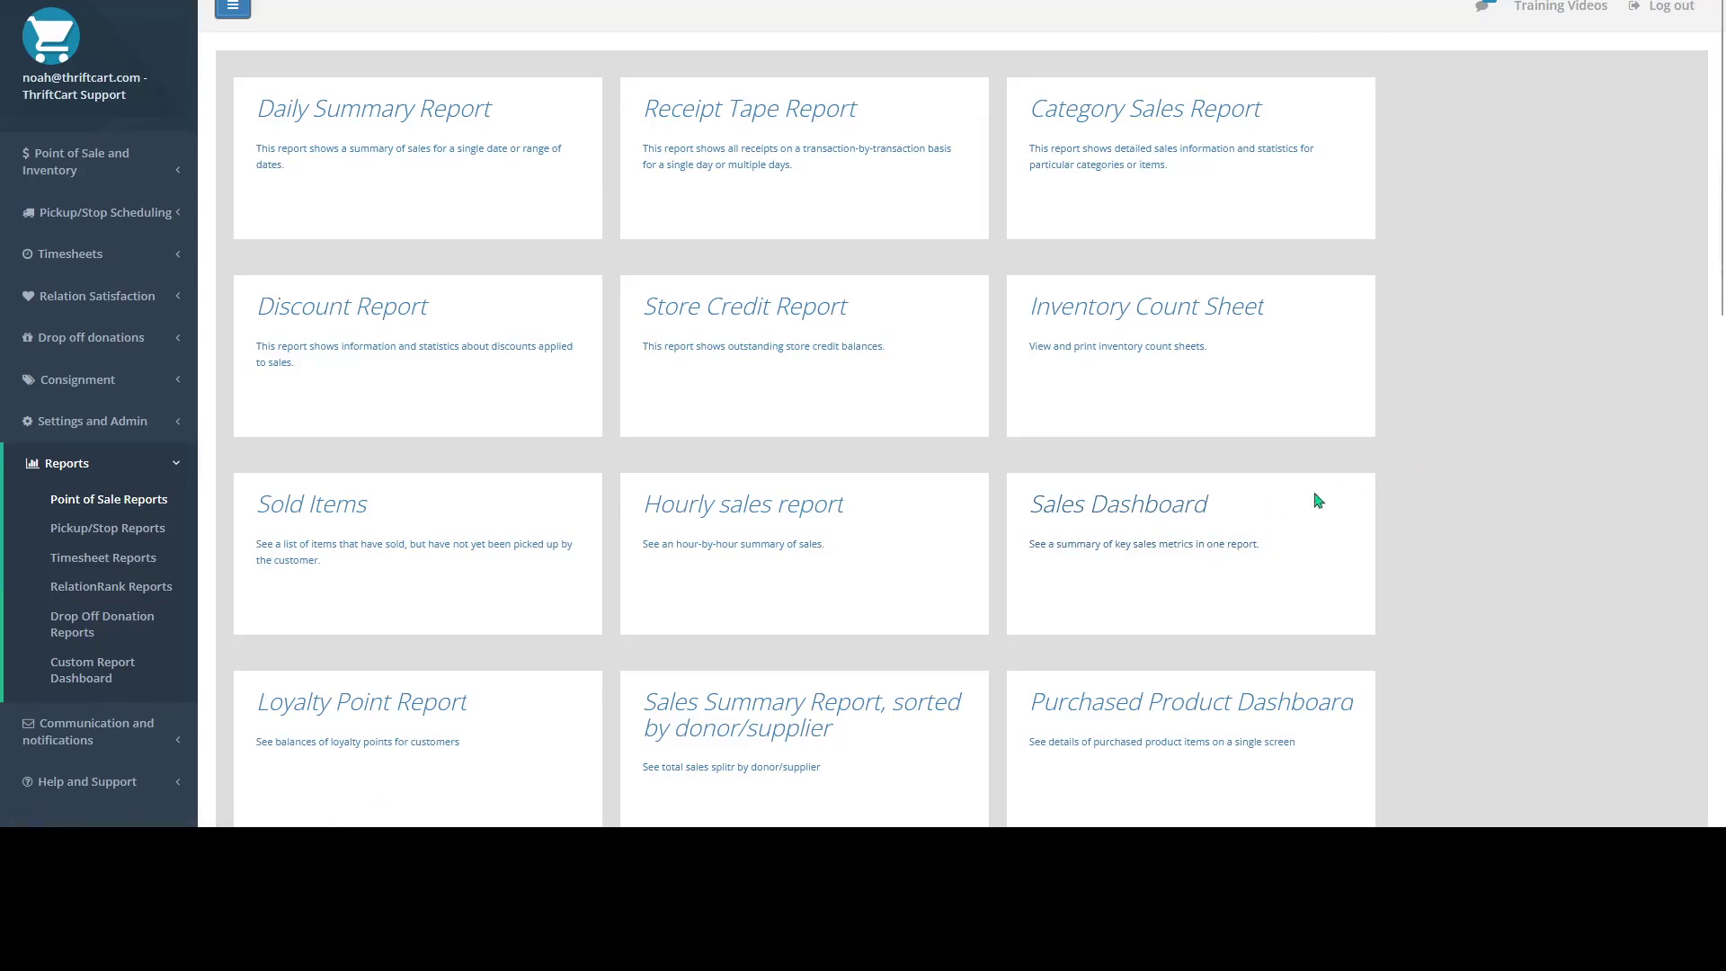
Step: Open the Color Discount Performance Report and include The Shop on Atlantic
scroll(1027, 497, down, 9)
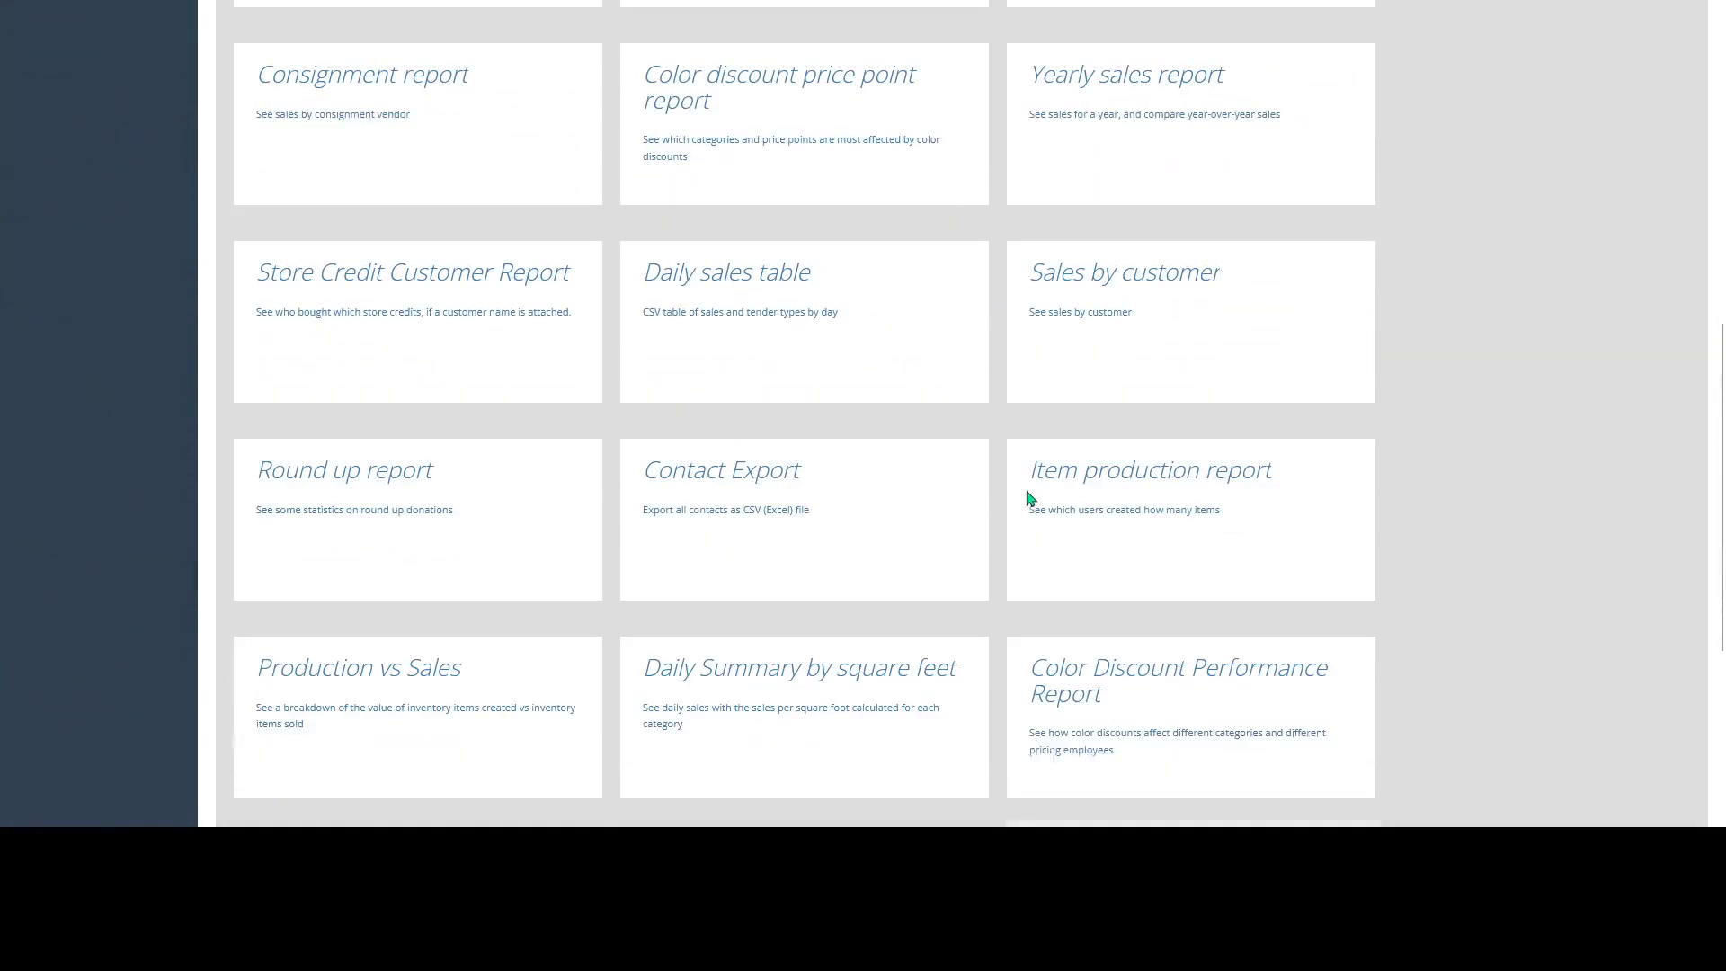
scroll(1104, 460, down, 3)
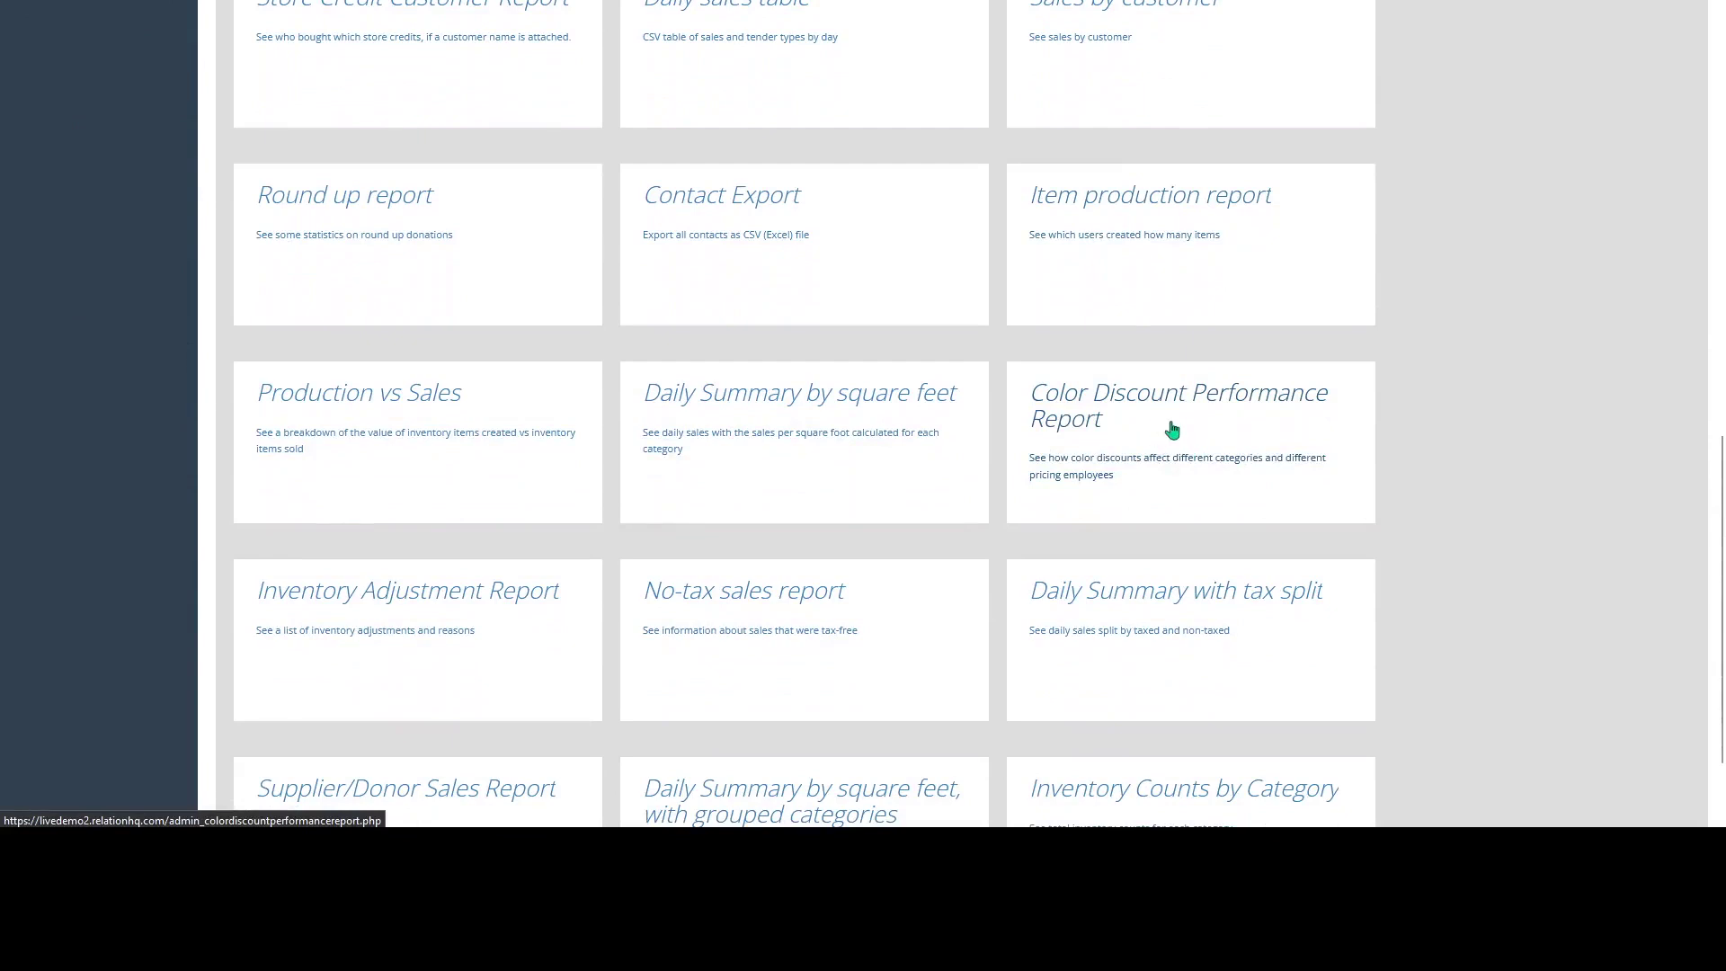
click(1175, 433)
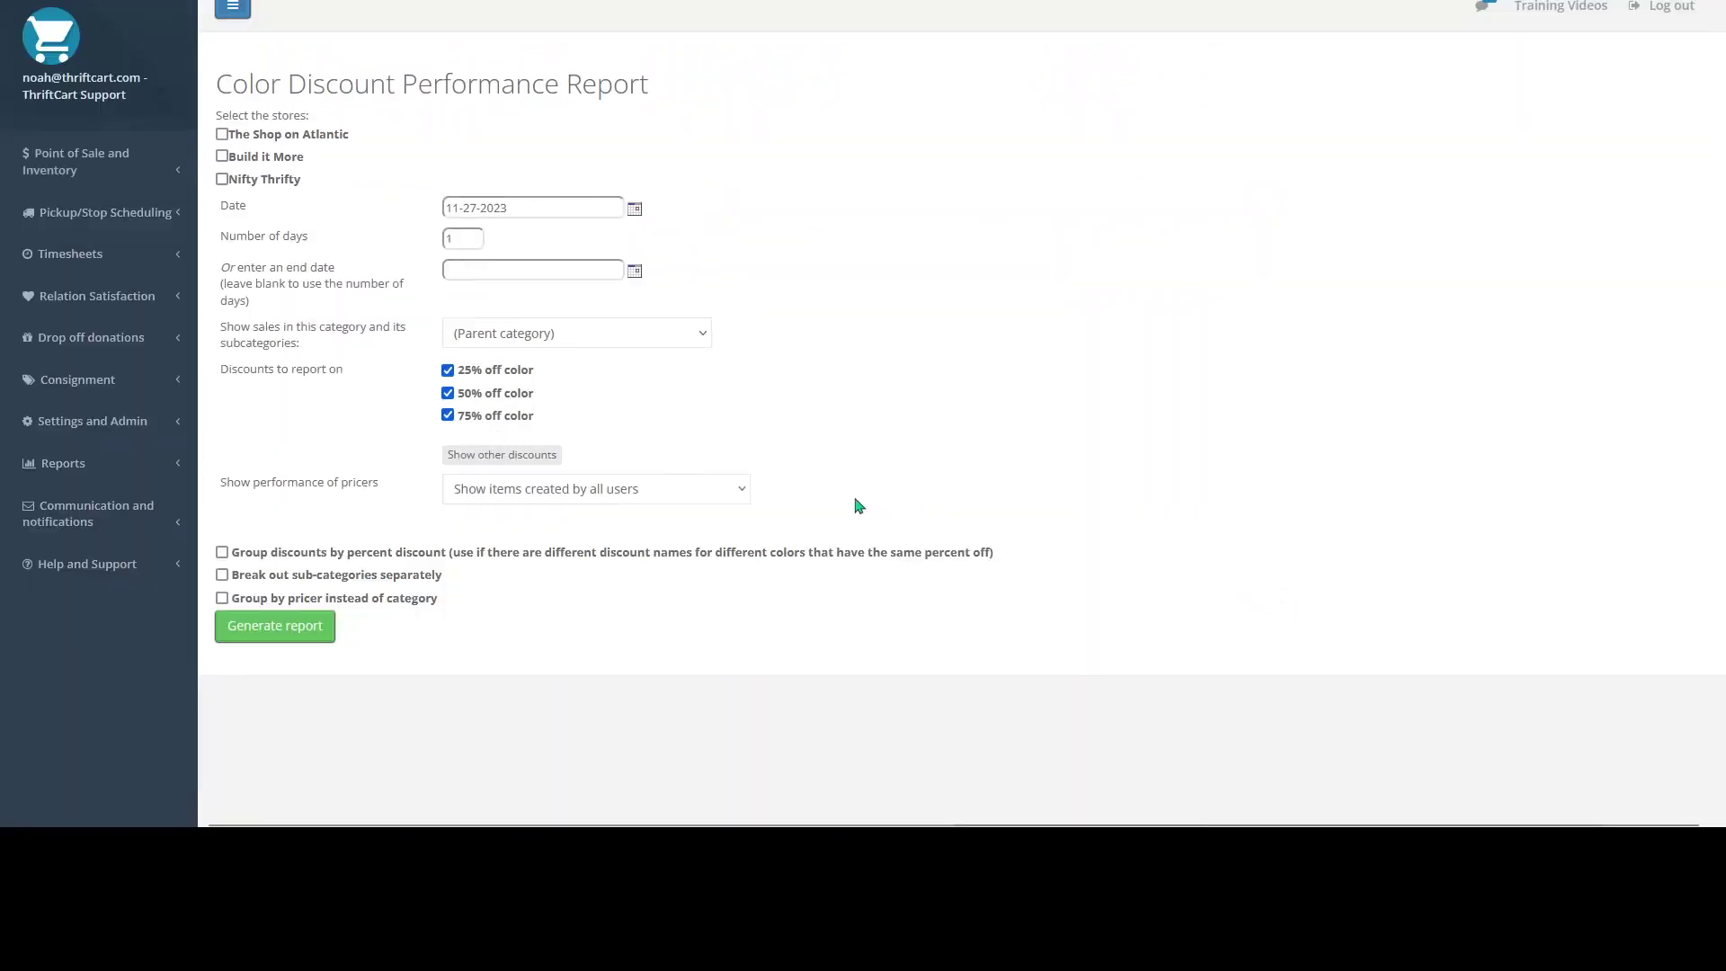
click(260, 137)
Step: Set the report dates from 10-01-2023 to 10-31-2023
click(634, 211)
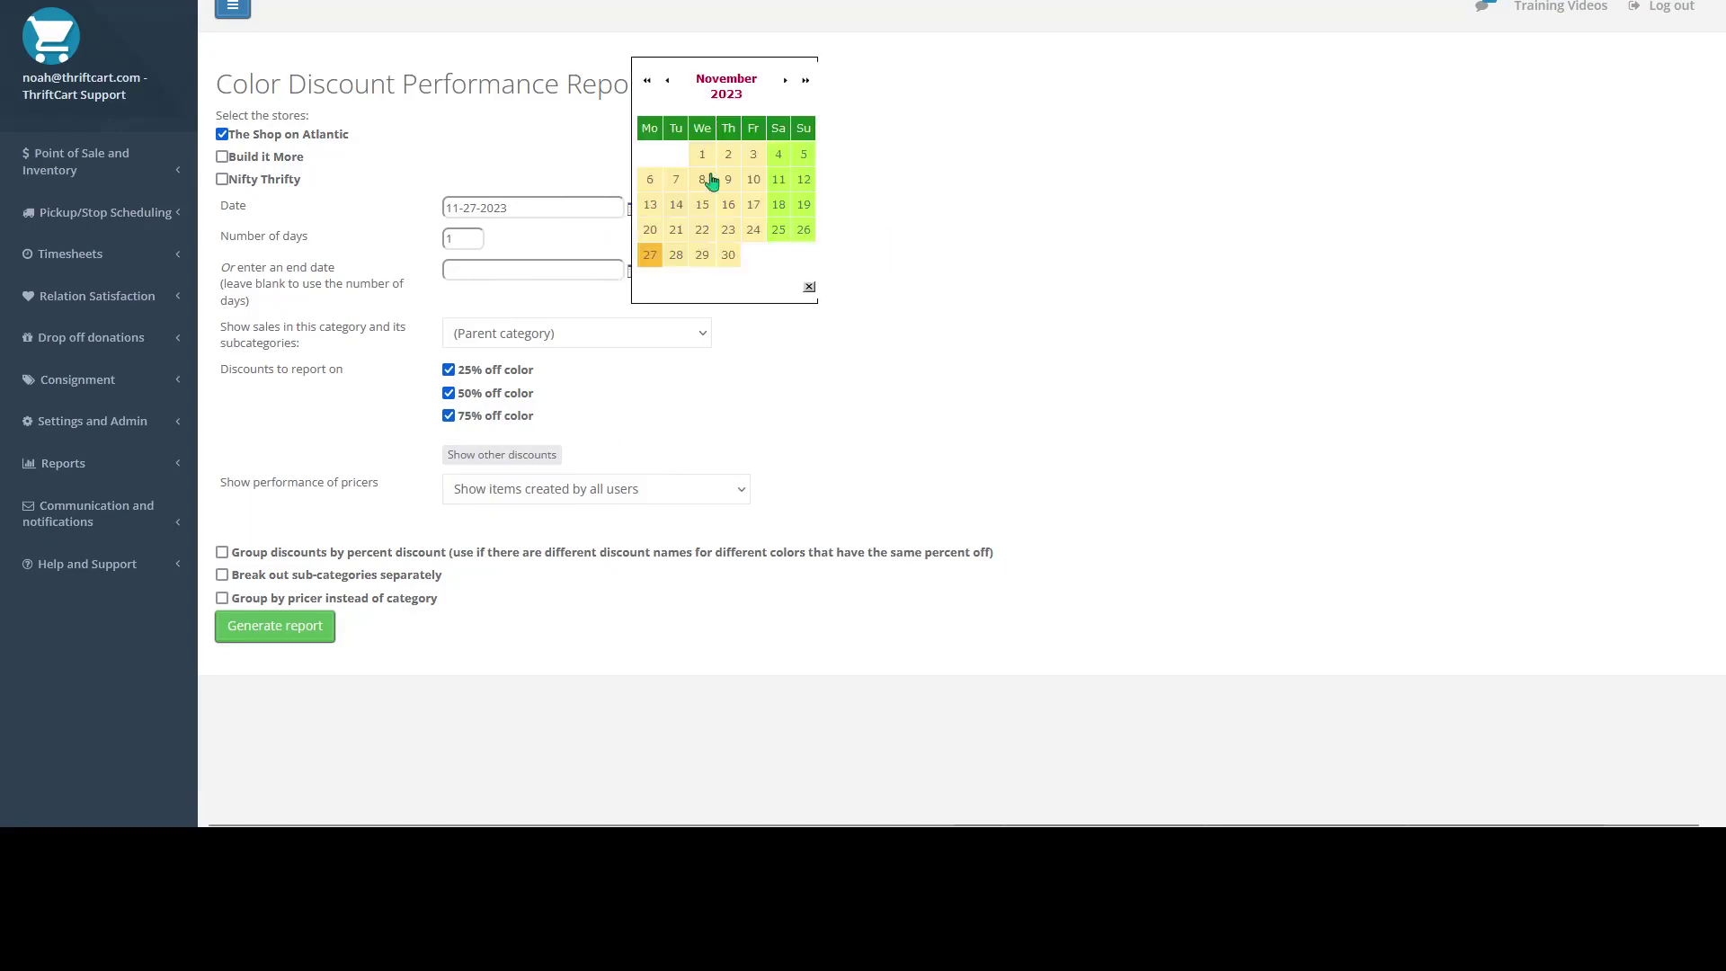
click(667, 80)
click(804, 142)
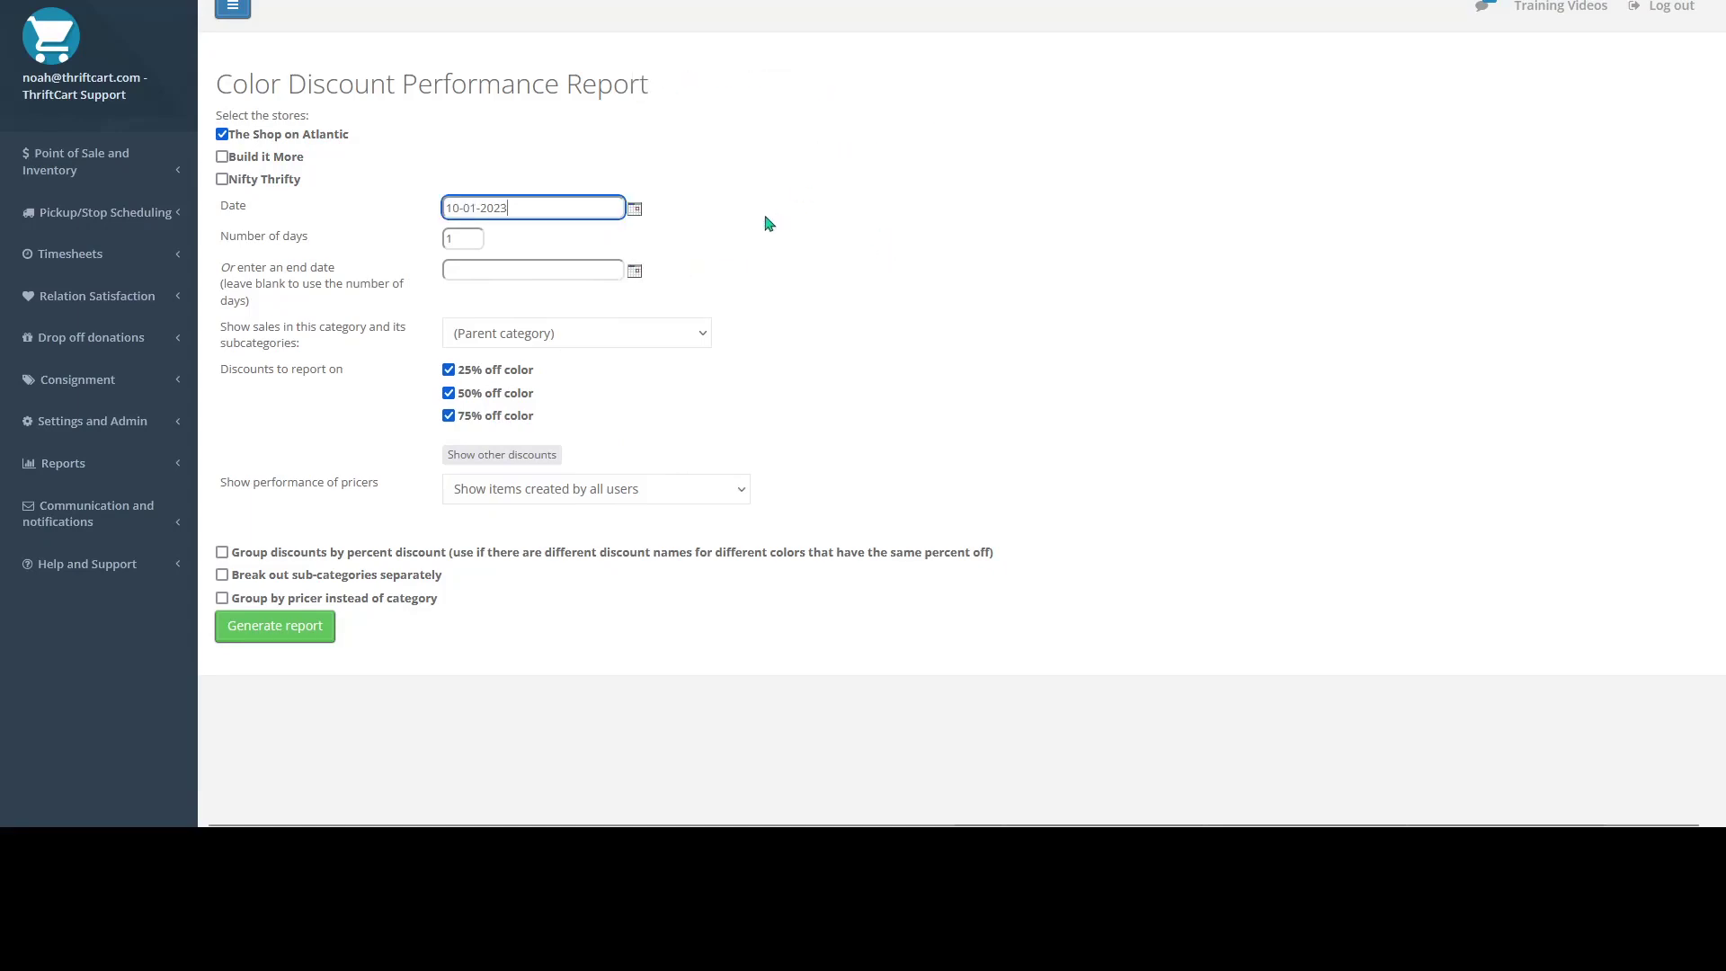
click(634, 271)
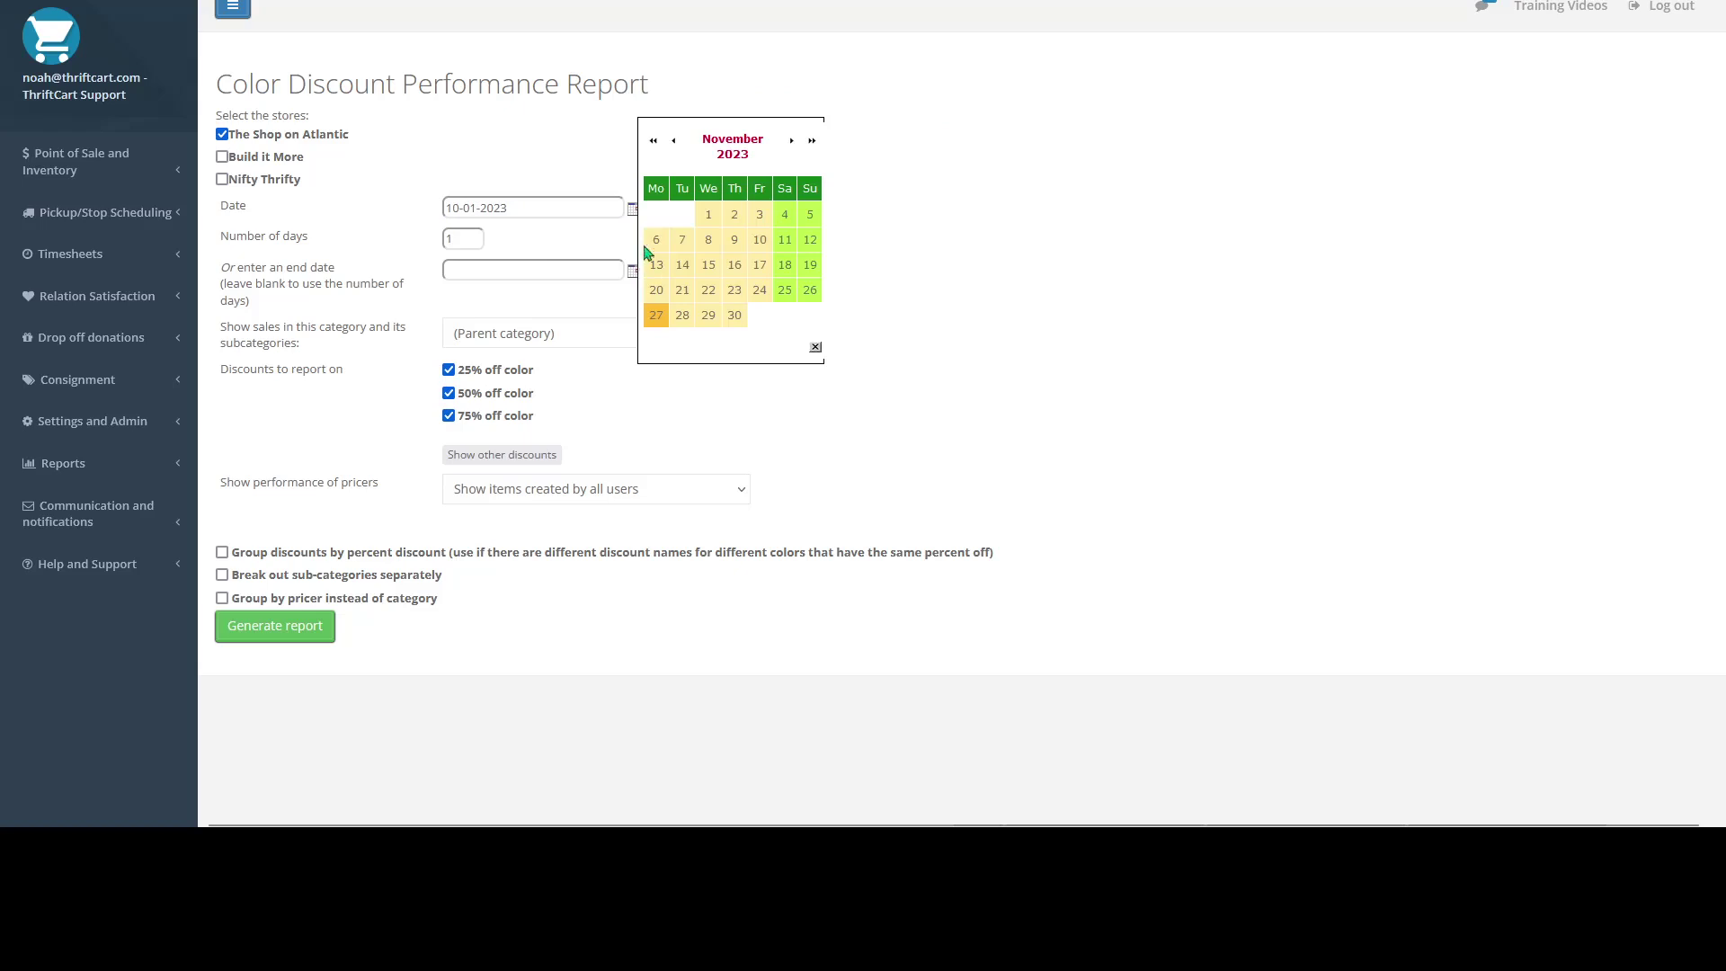
click(675, 142)
click(682, 314)
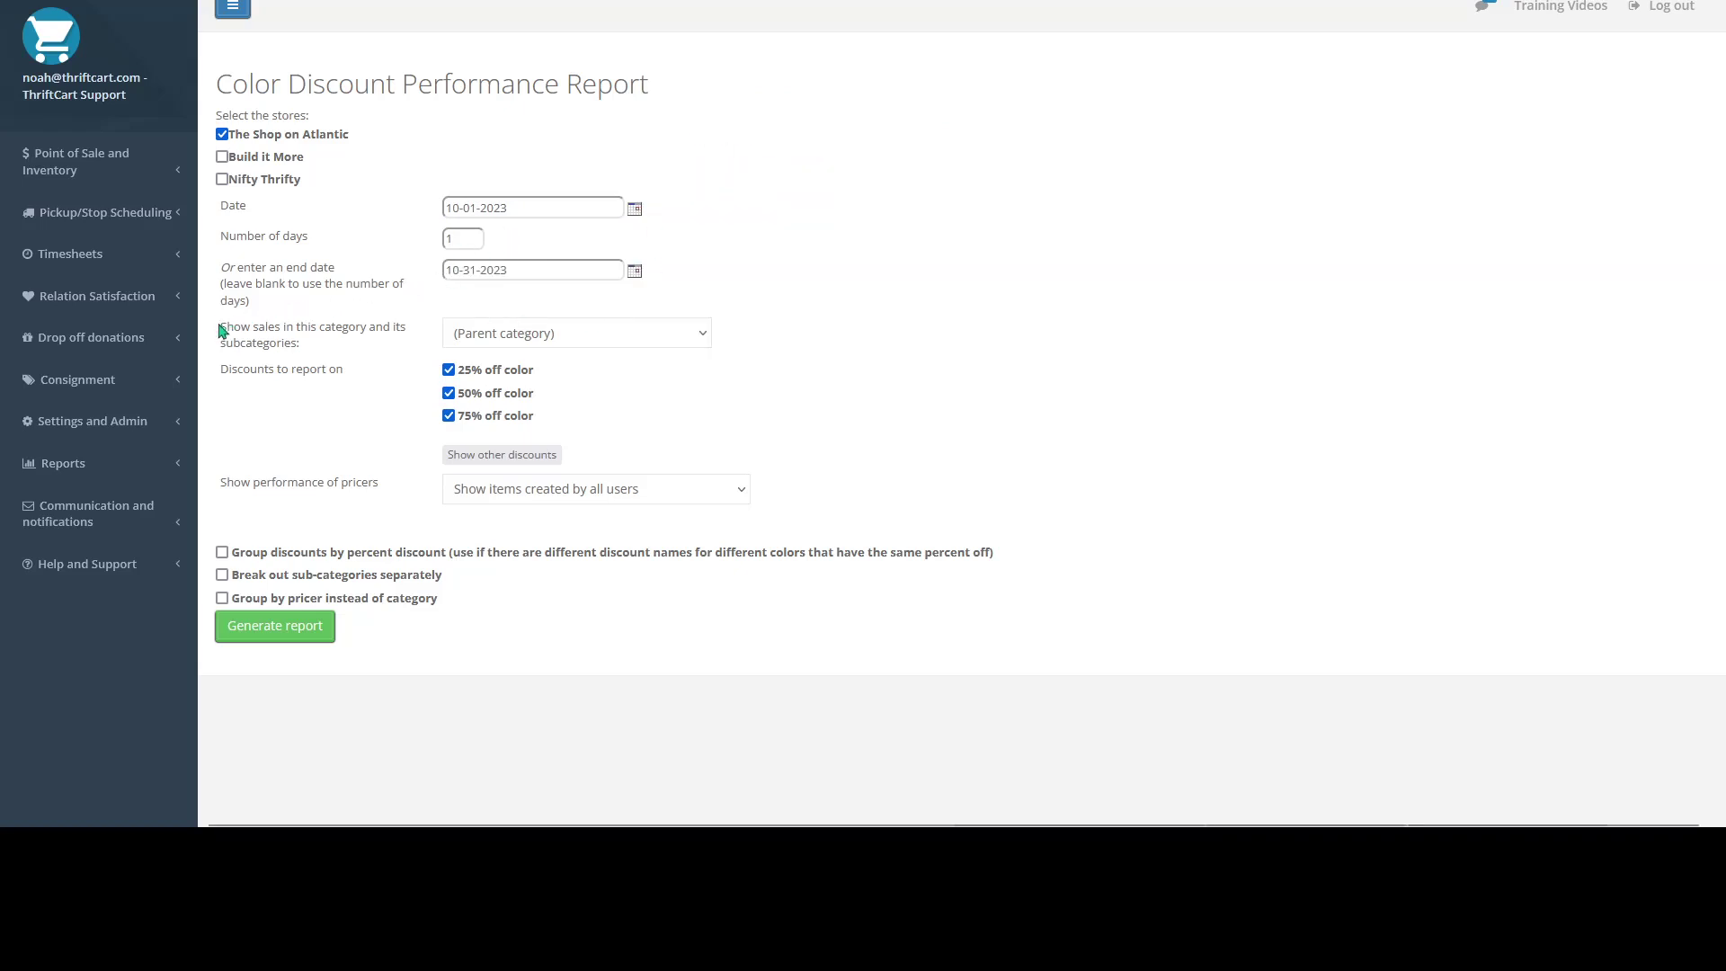
Step: Point out the category filter and open its list of categories
drag(223, 327, 332, 347)
click(409, 349)
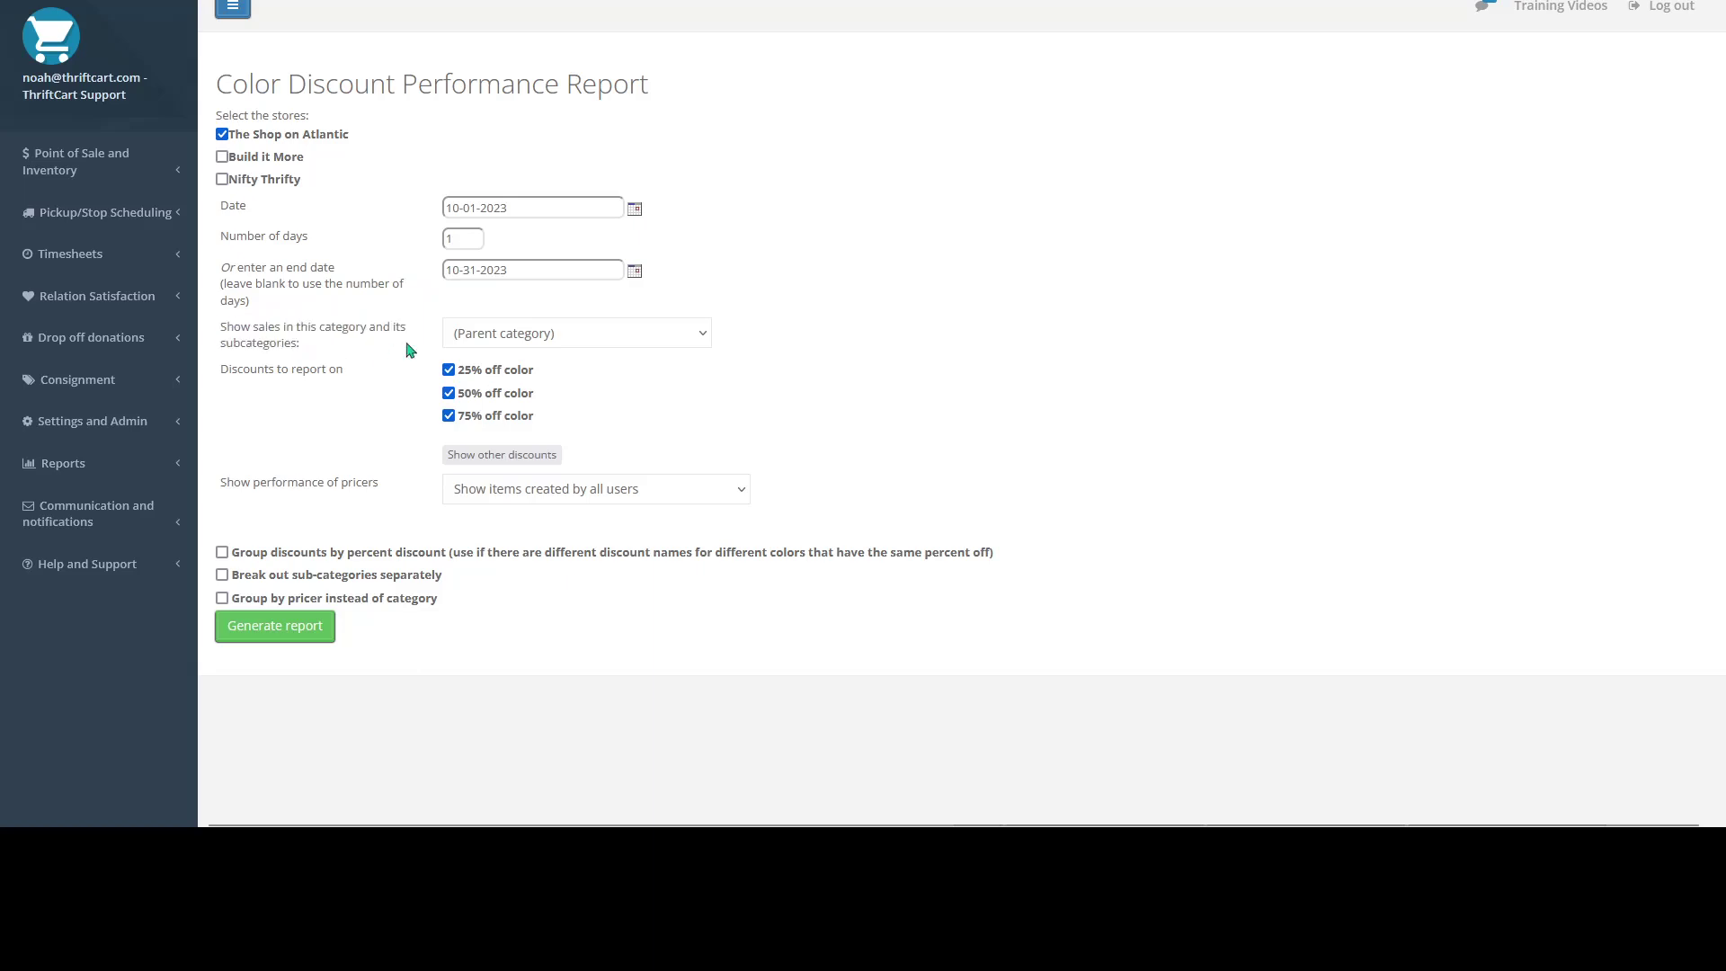
click(509, 340)
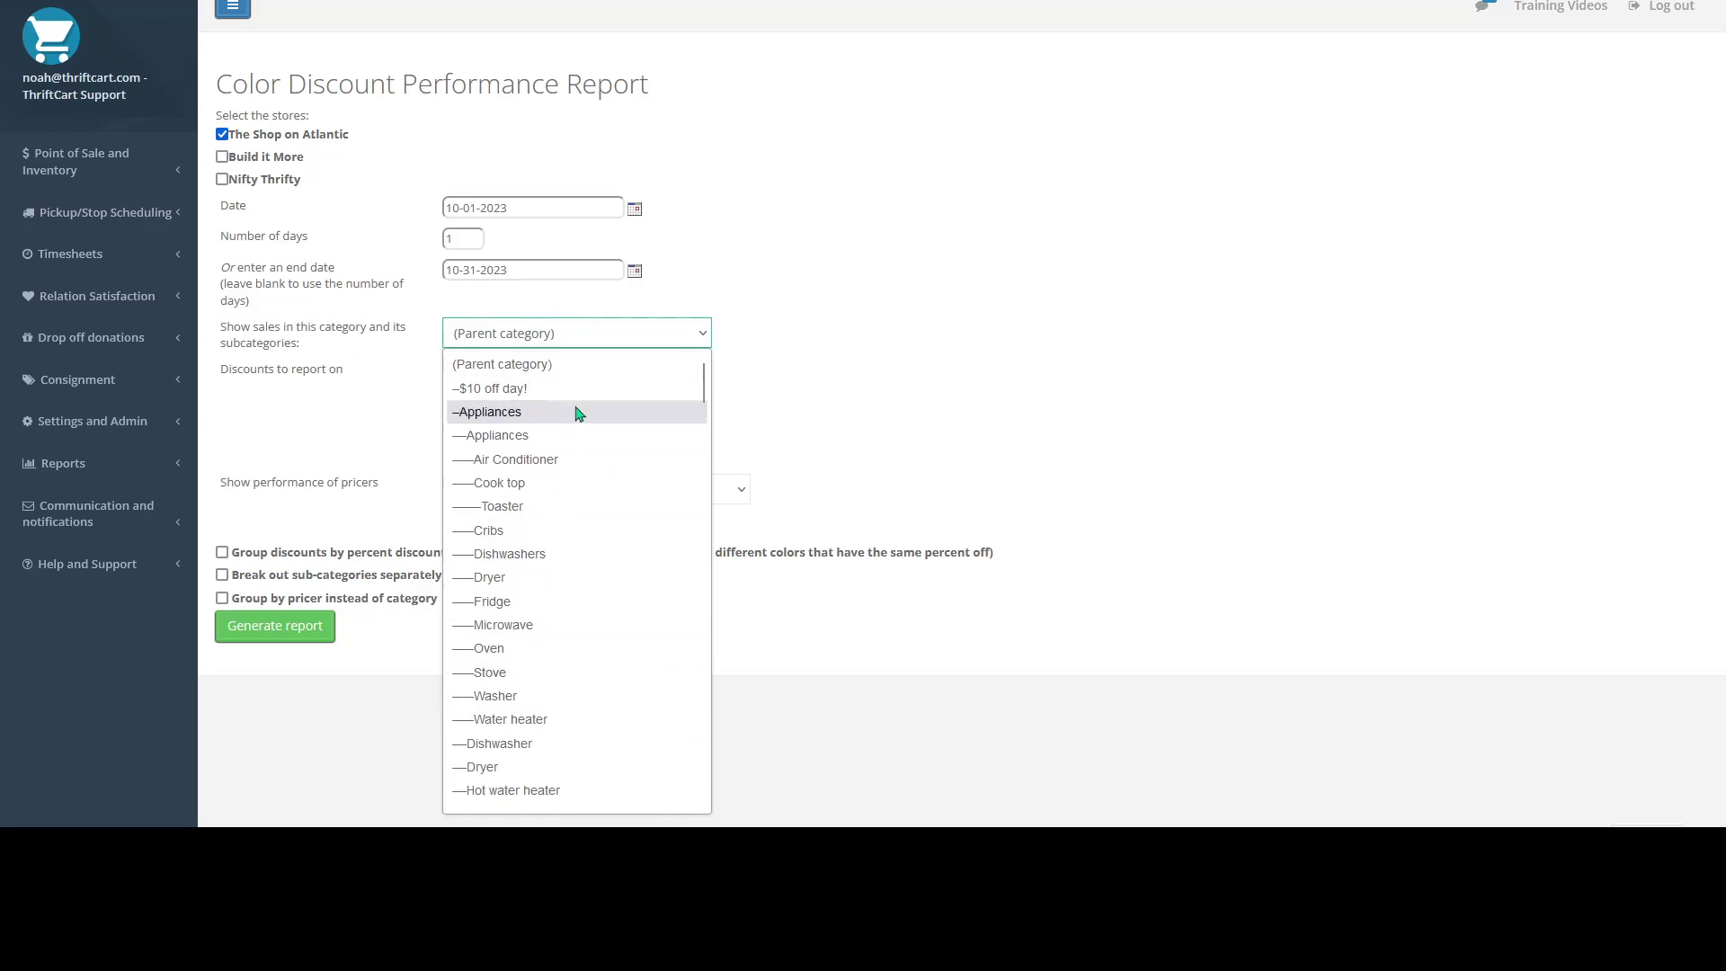
click(576, 344)
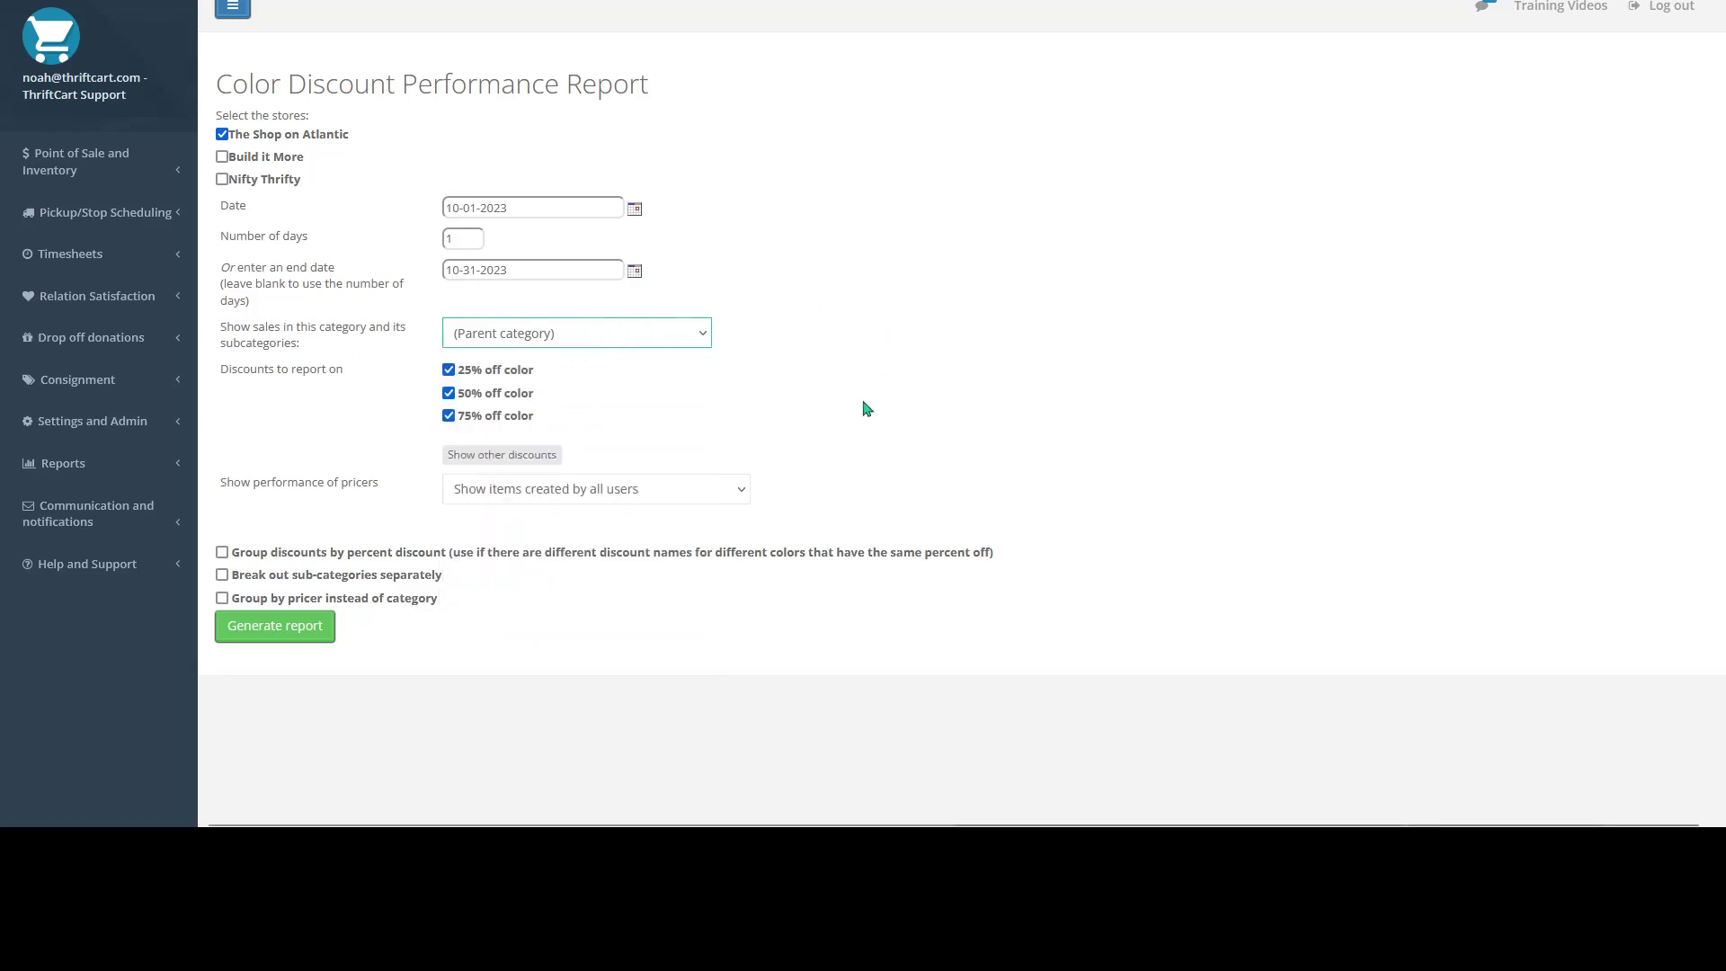
click(670, 406)
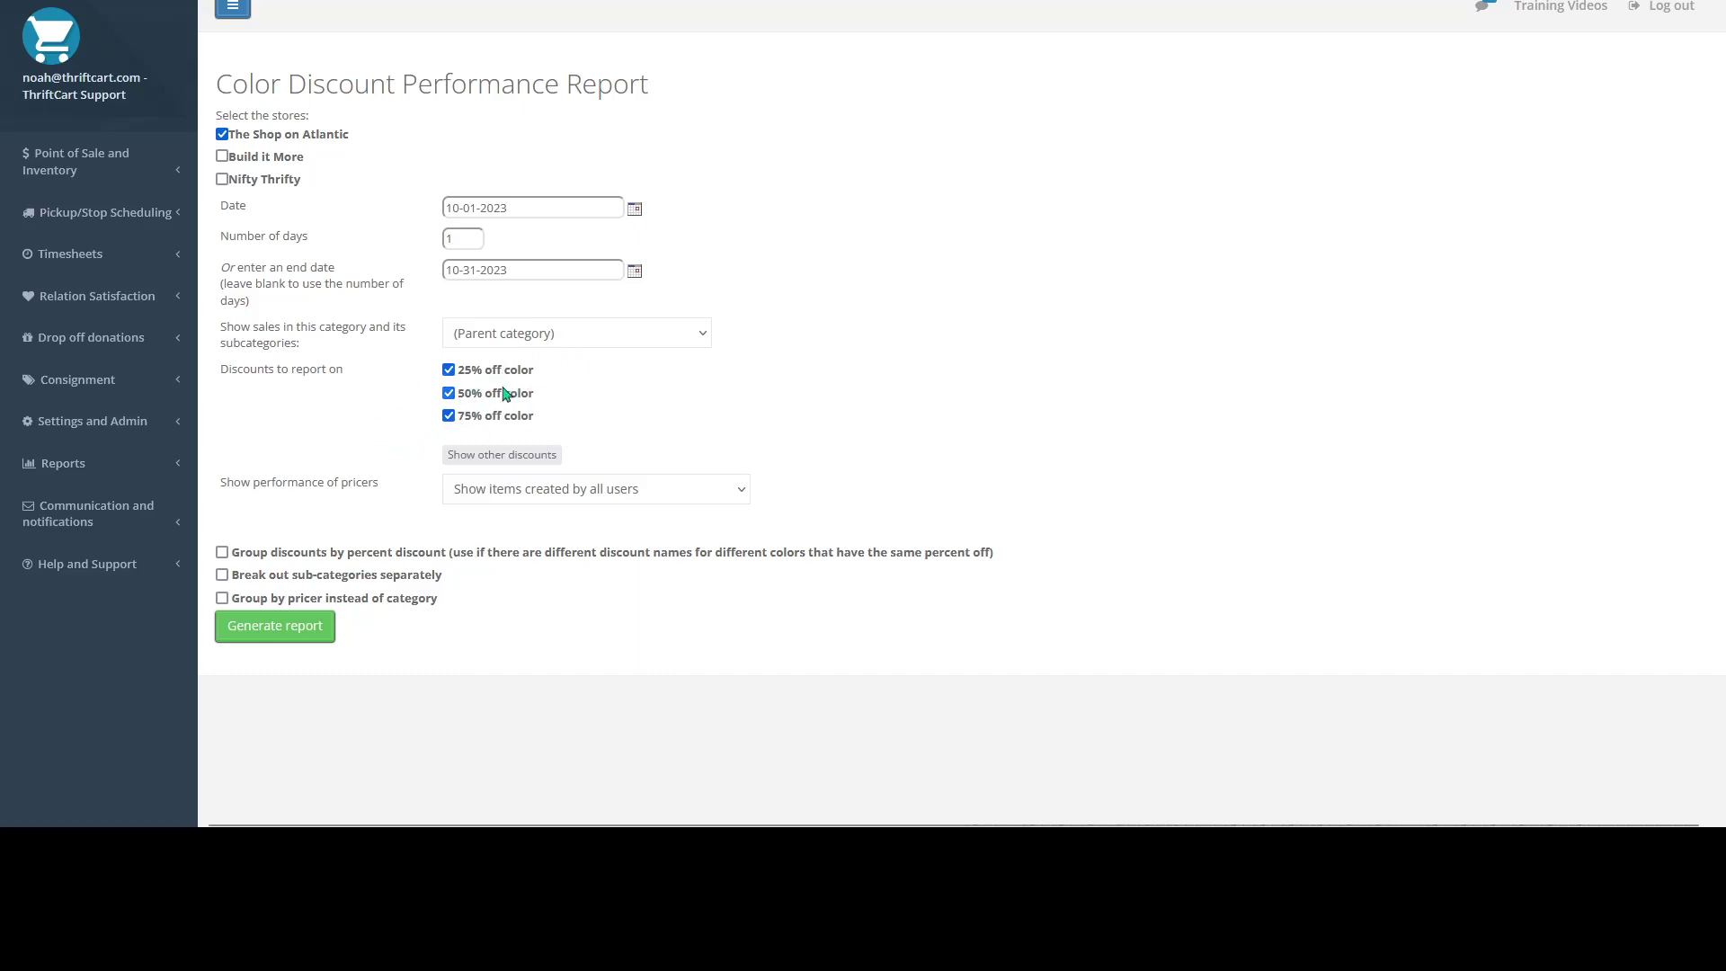
drag(519, 386, 459, 374)
click(448, 370)
drag(550, 415, 460, 374)
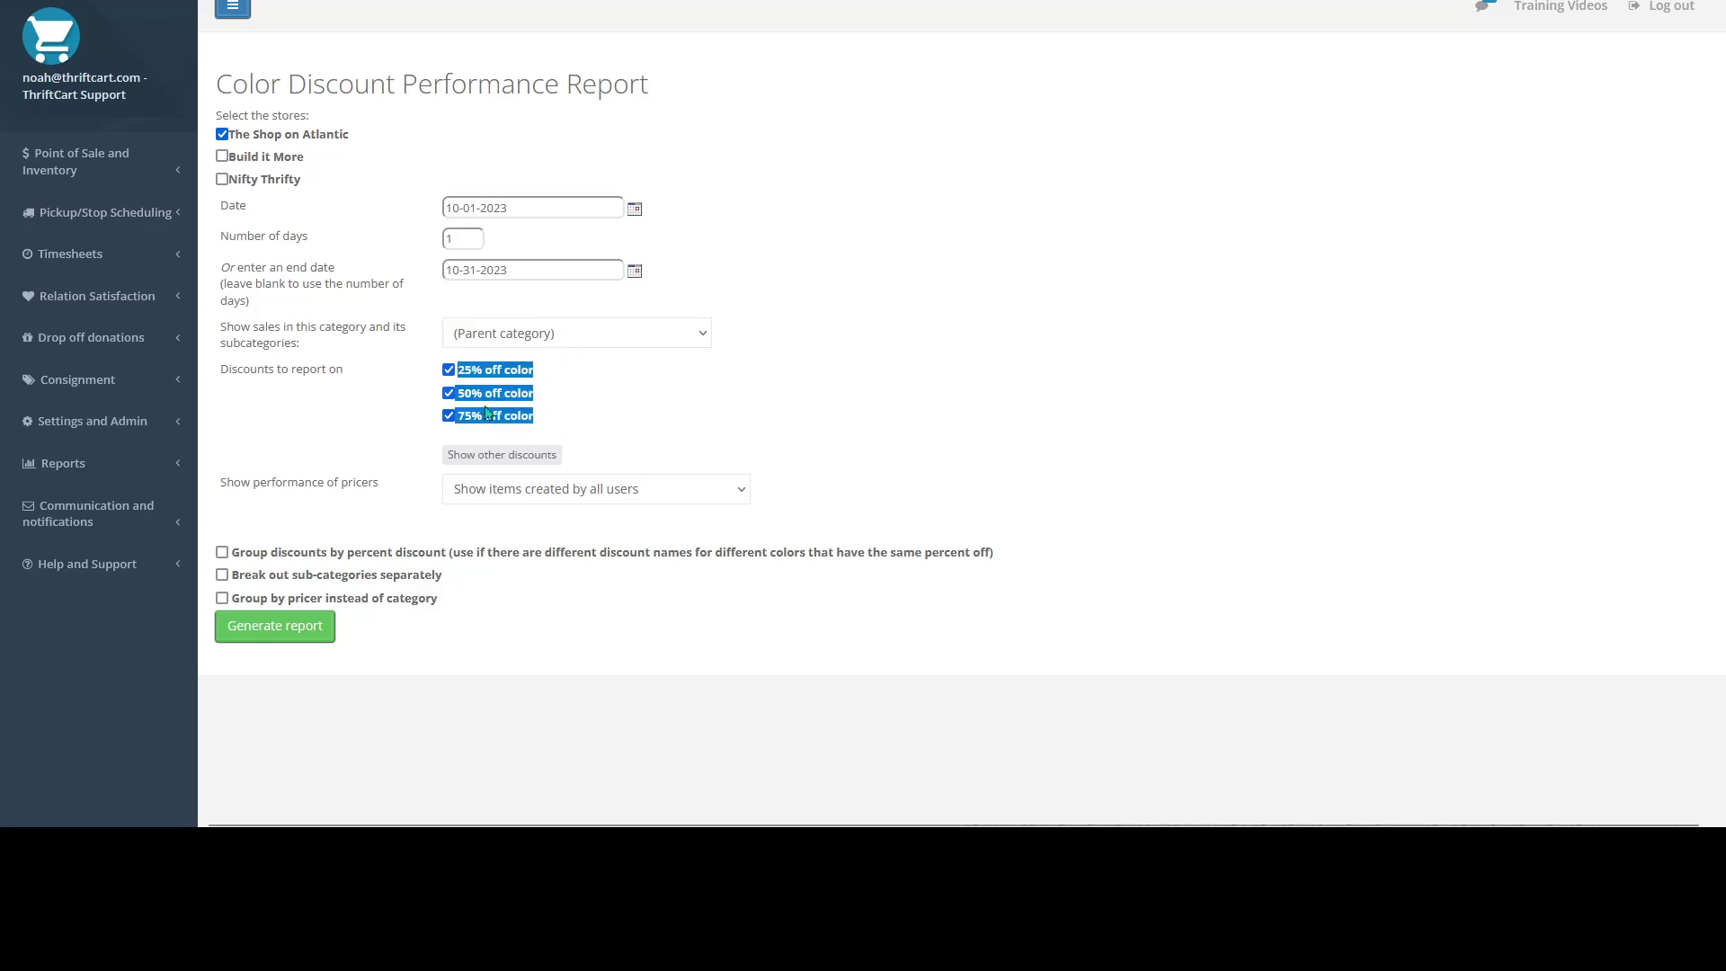
click(386, 423)
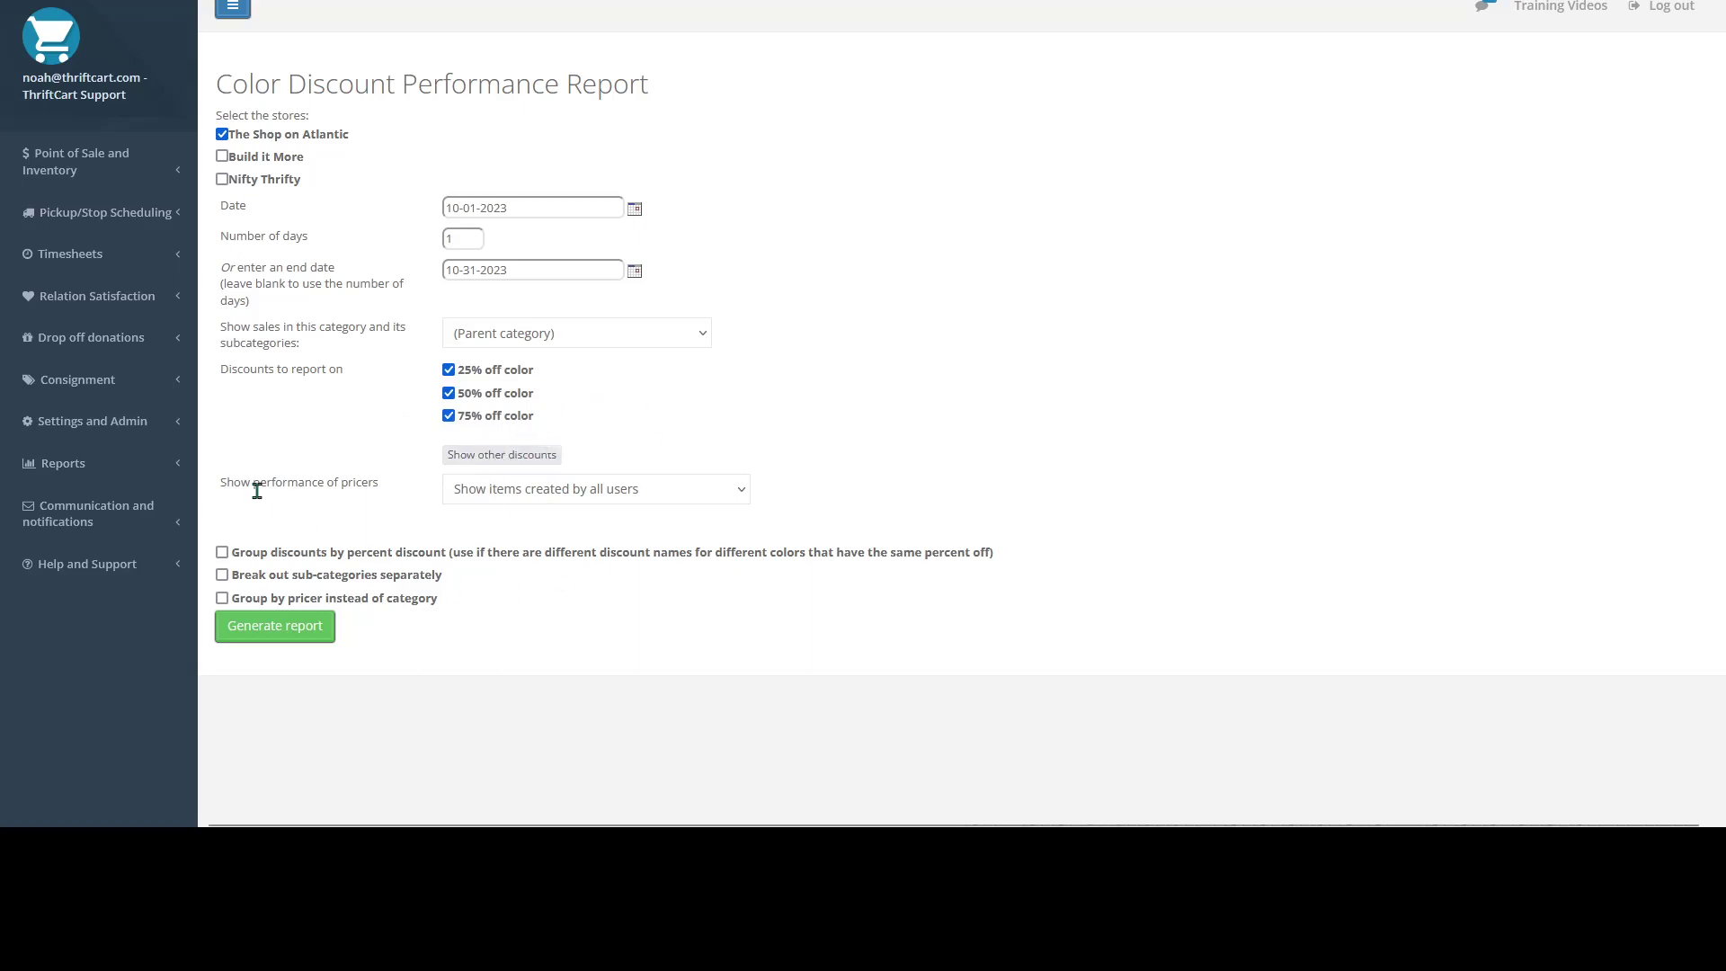
click(510, 494)
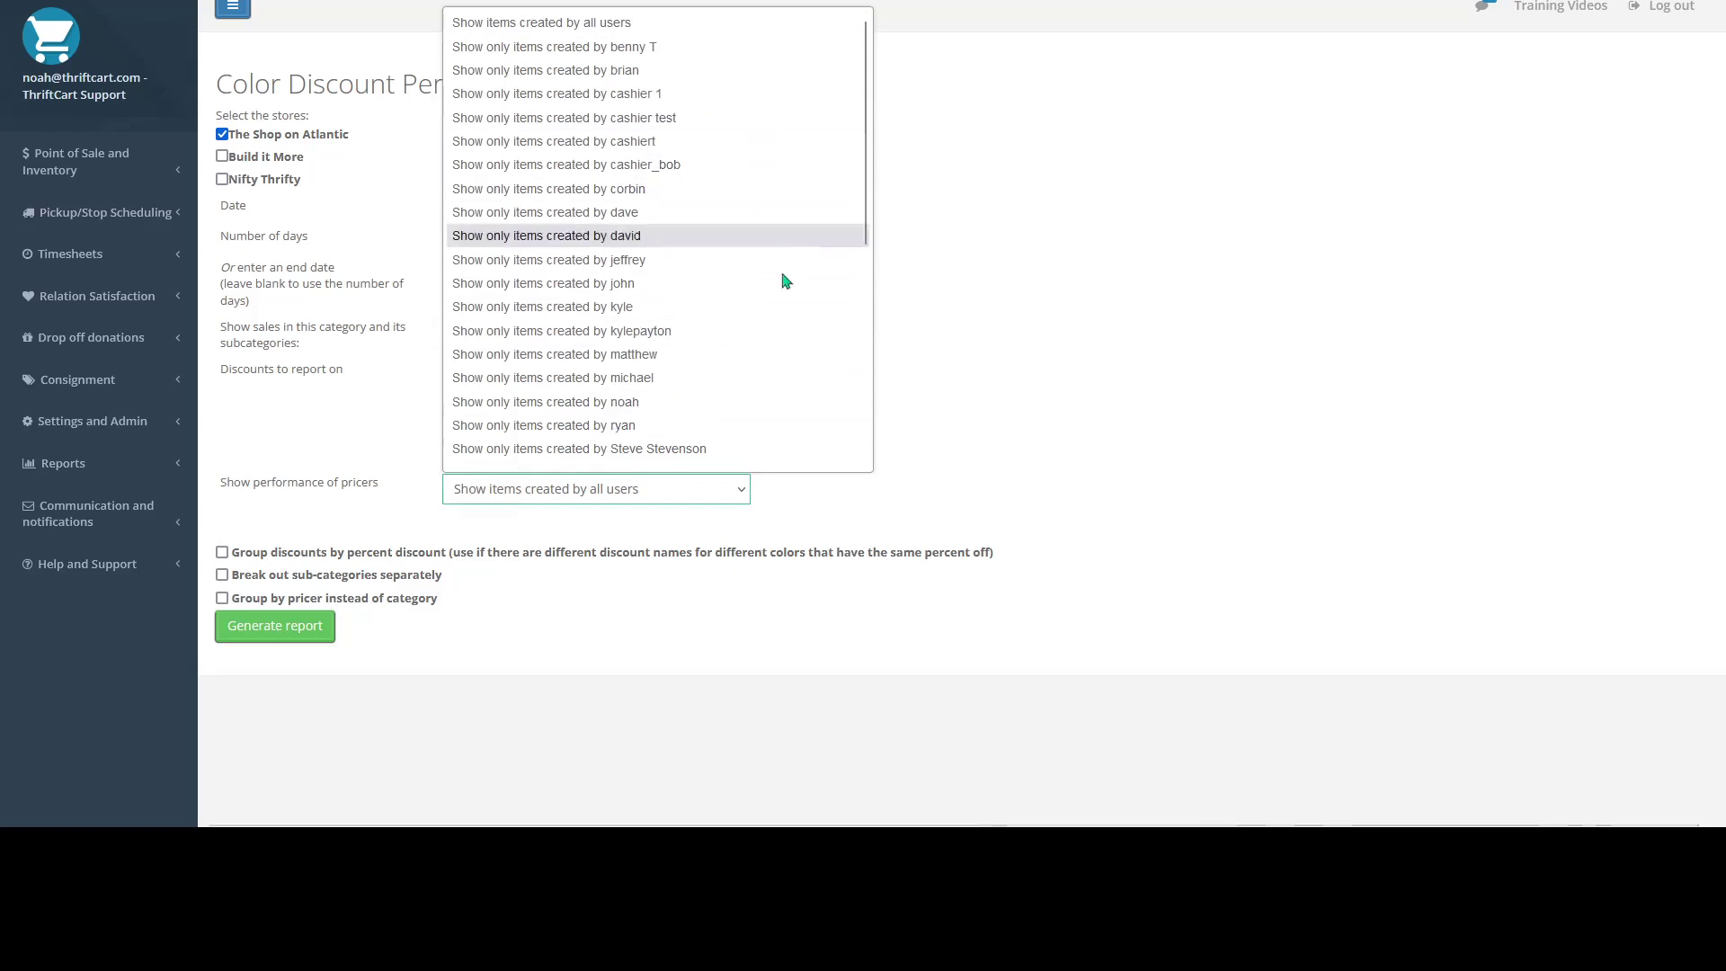
click(361, 476)
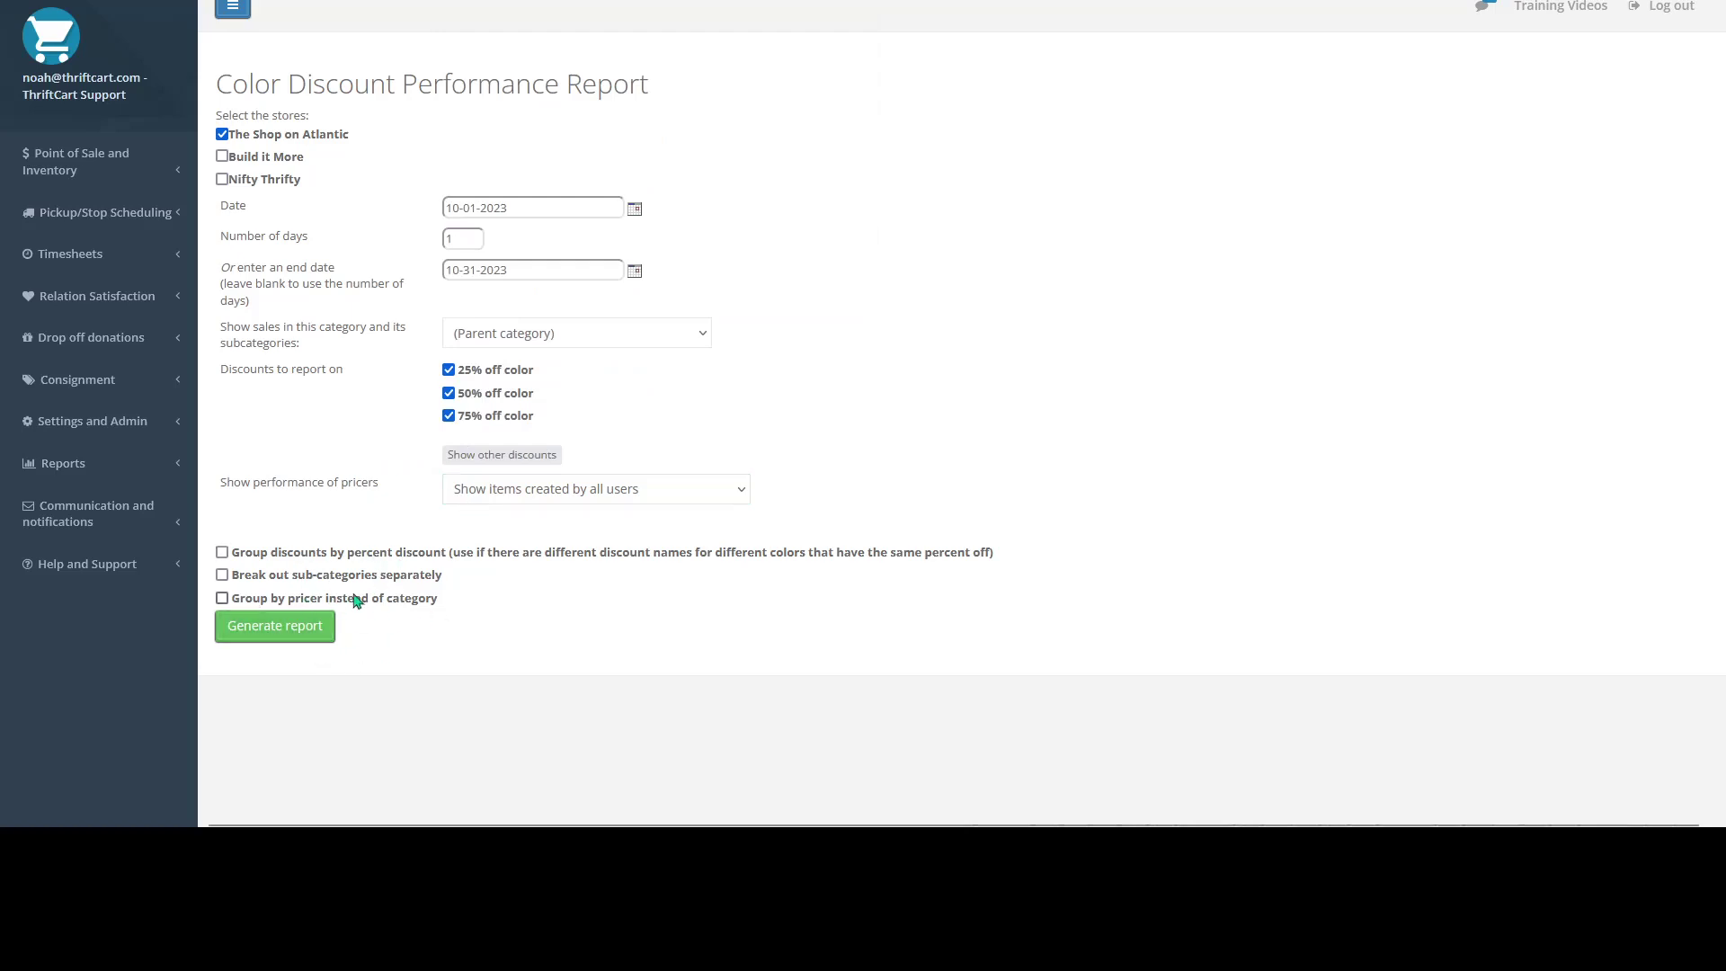
Step: Generate the October category report for The Shop on Atlantic and scroll to the table
click(311, 626)
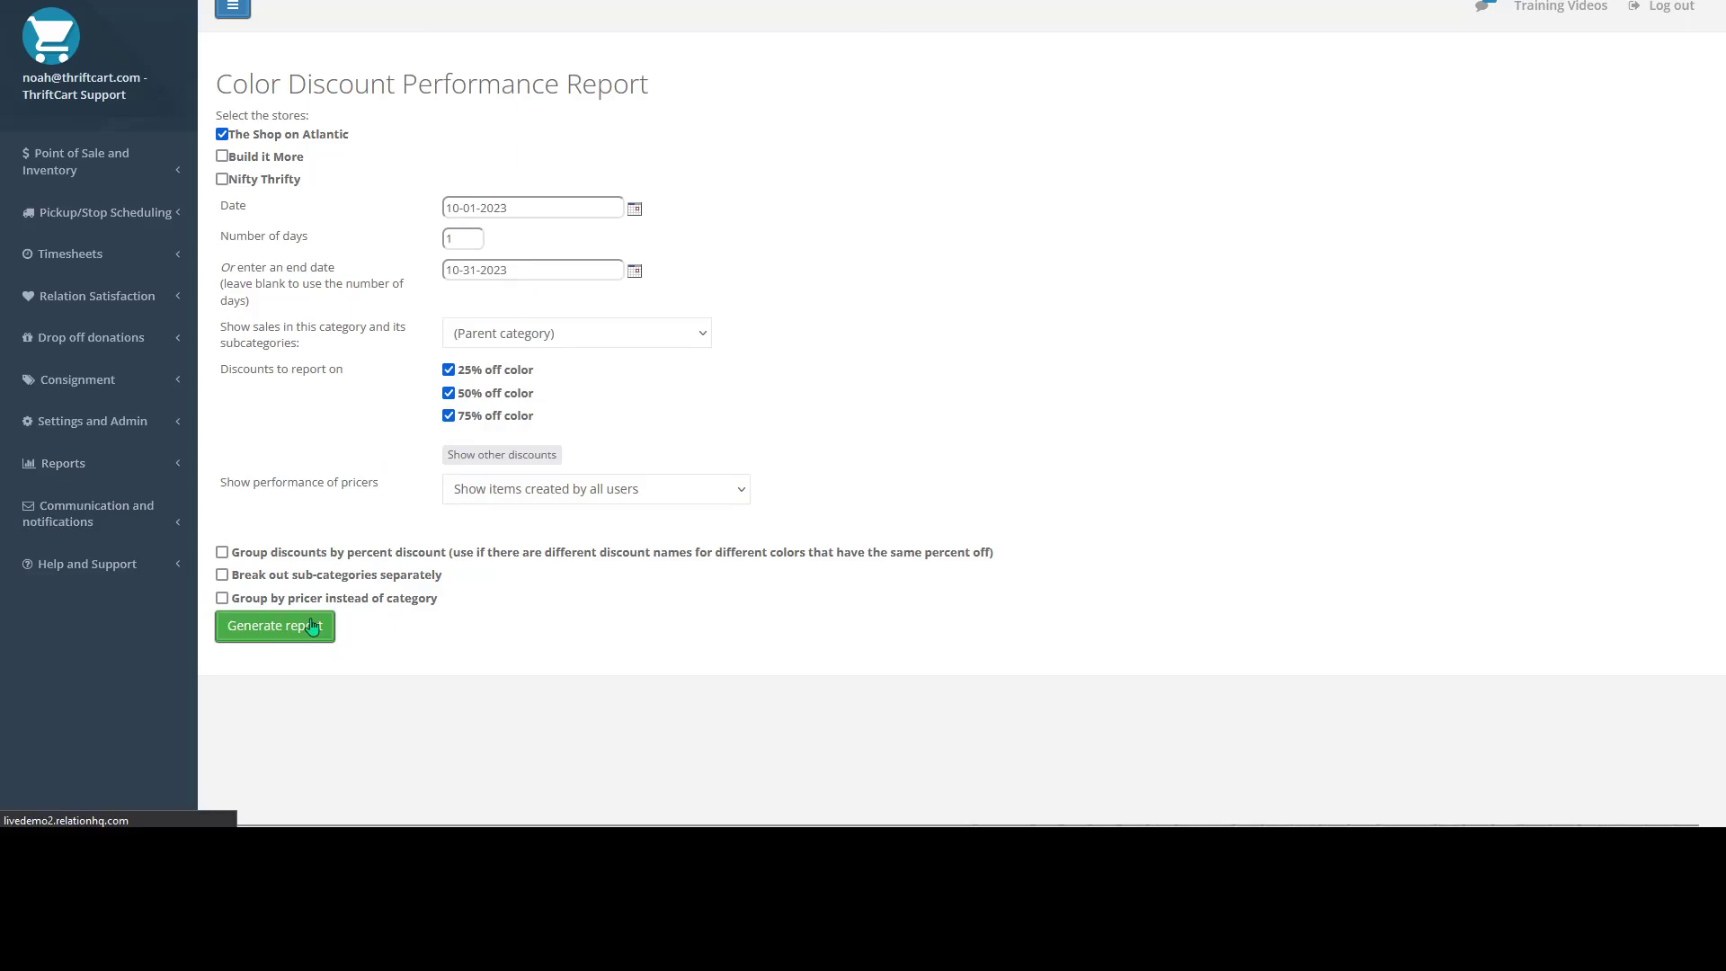
scroll(403, 490, down, 6)
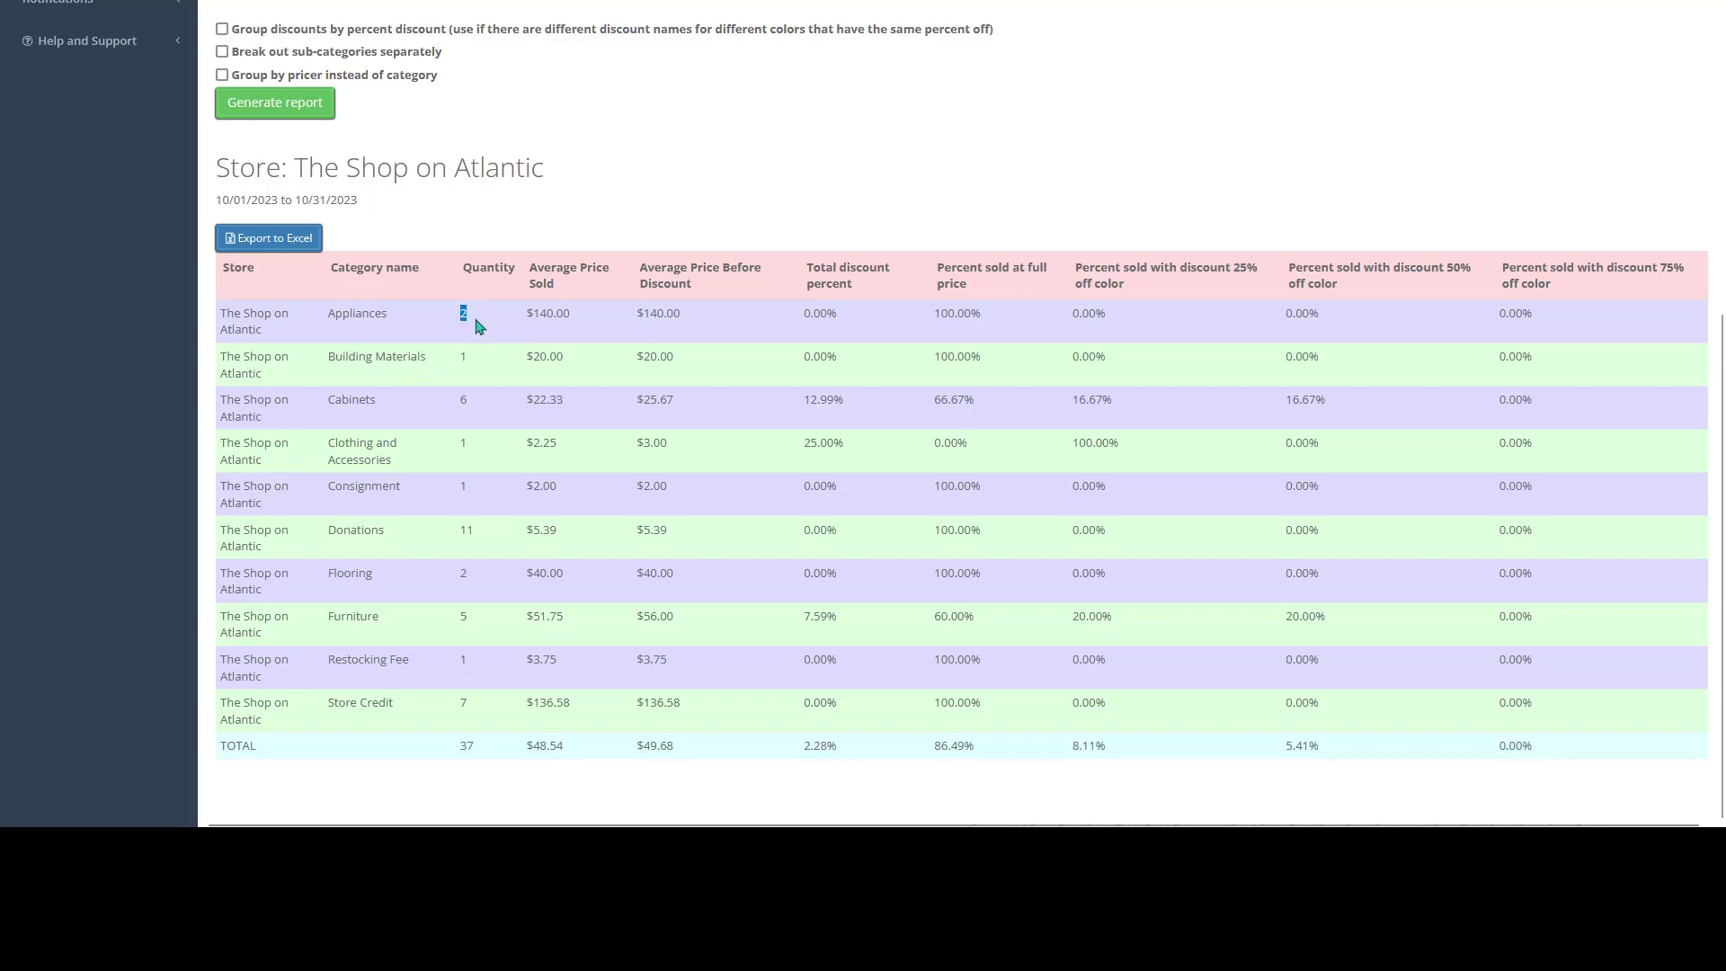
Step: Highlight the Average Price Sold column and the Cabinets row's $22.33 average sold price
click(462, 320)
drag(531, 268, 567, 286)
click(546, 331)
drag(328, 411, 483, 411)
click(387, 432)
click(469, 435)
drag(522, 404, 577, 408)
click(519, 423)
Step: Point out Cabinets' $25.67 pre-discount price, 12.99% total discount and 66.67% sold at full price
drag(639, 268, 741, 286)
click(700, 351)
drag(633, 405, 690, 408)
click(753, 409)
drag(811, 267, 898, 289)
drag(801, 407, 862, 411)
click(935, 400)
drag(938, 268, 1014, 286)
click(1013, 286)
drag(941, 400, 1005, 408)
click(1012, 425)
Step: Highlight Cabinets' 25%, 50% (16.67%) and 75% (0.00%) off shares, then its 12.99% total discount
drag(1074, 271, 1178, 290)
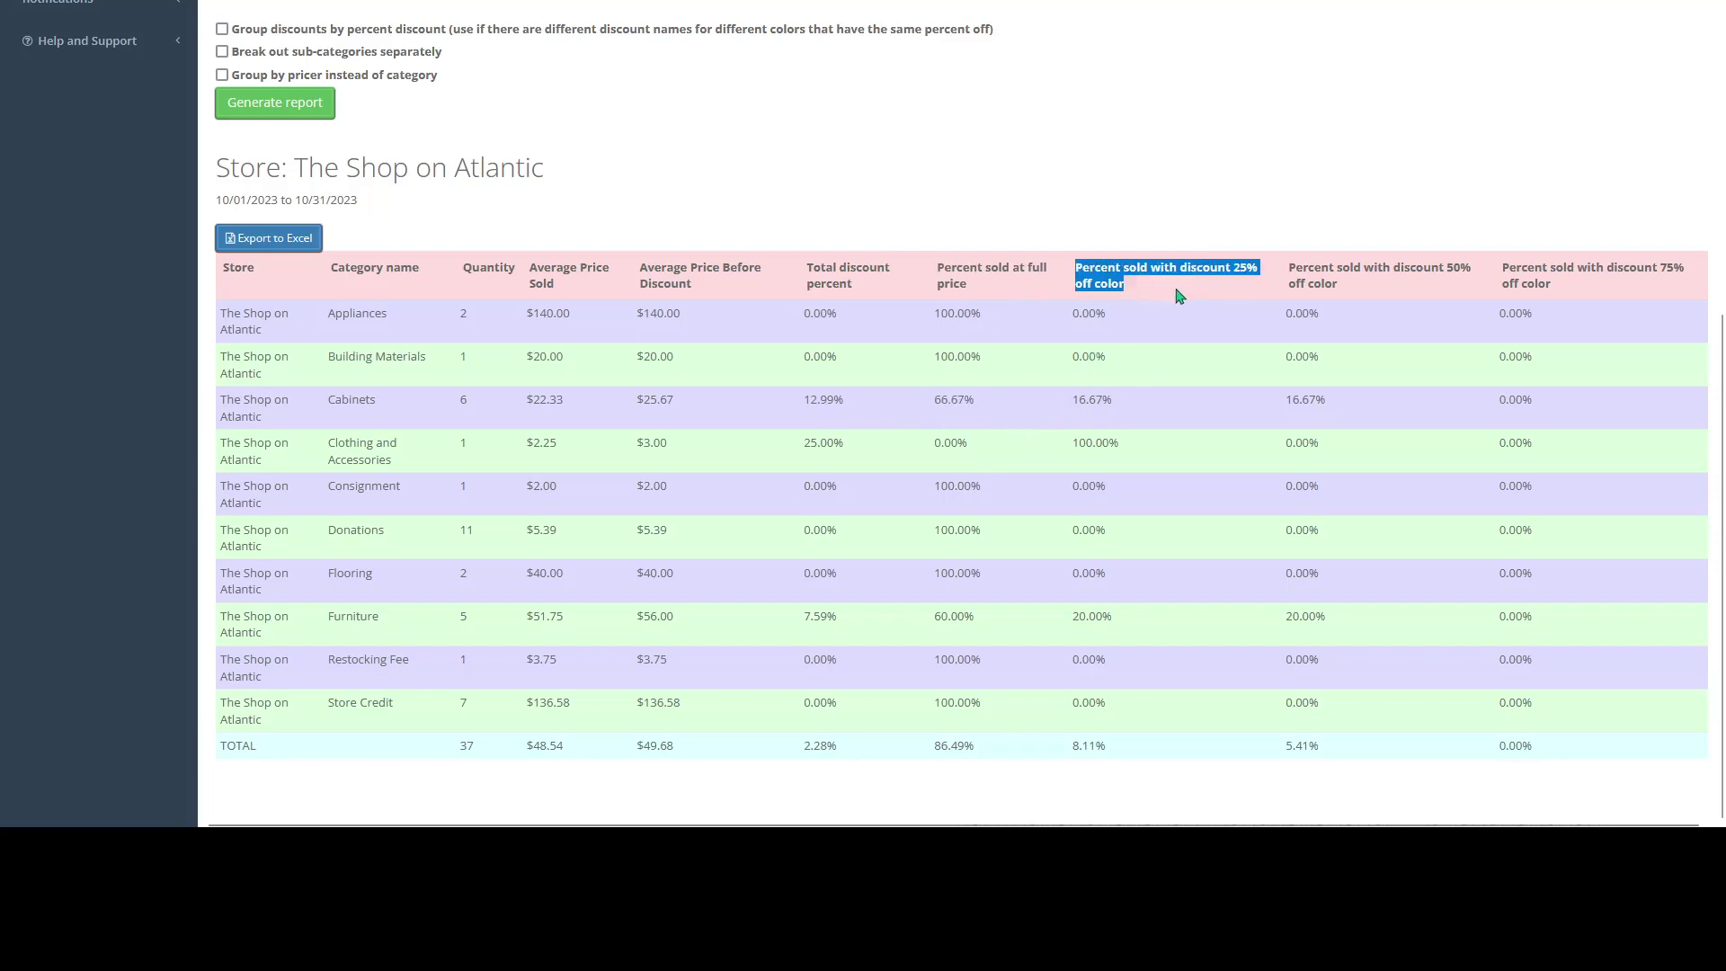
click(1180, 295)
drag(1070, 401, 1121, 410)
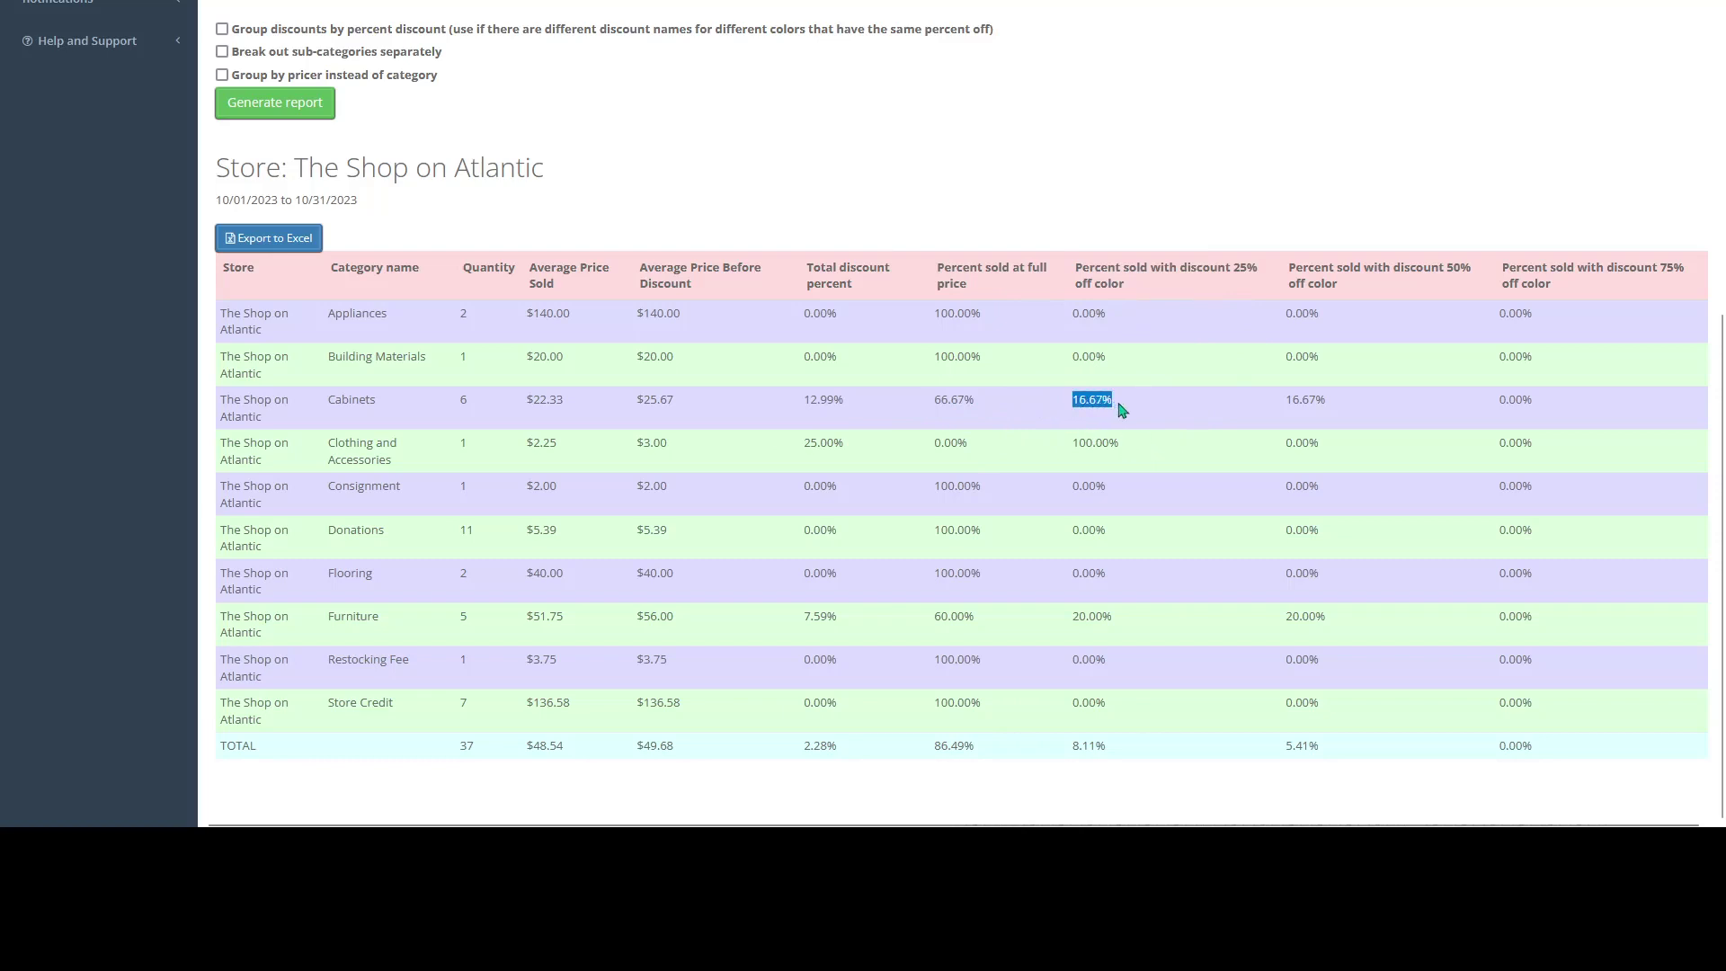
click(1195, 409)
drag(1290, 264, 1438, 273)
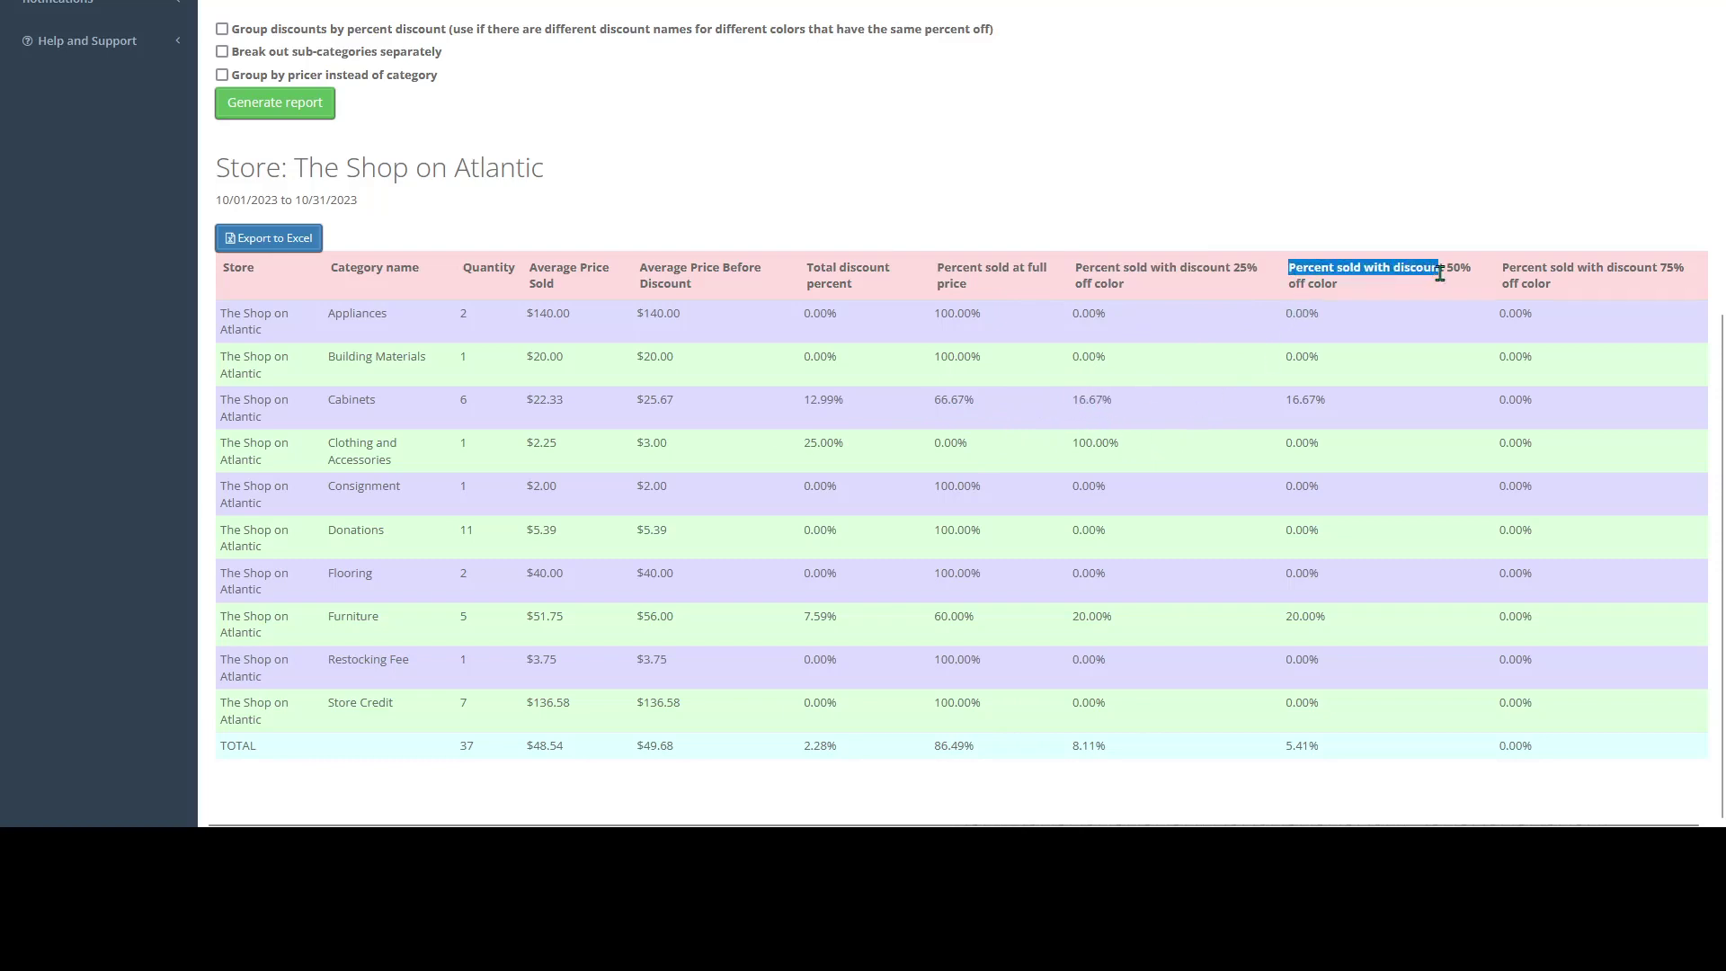
click(1414, 303)
drag(1285, 401, 1354, 424)
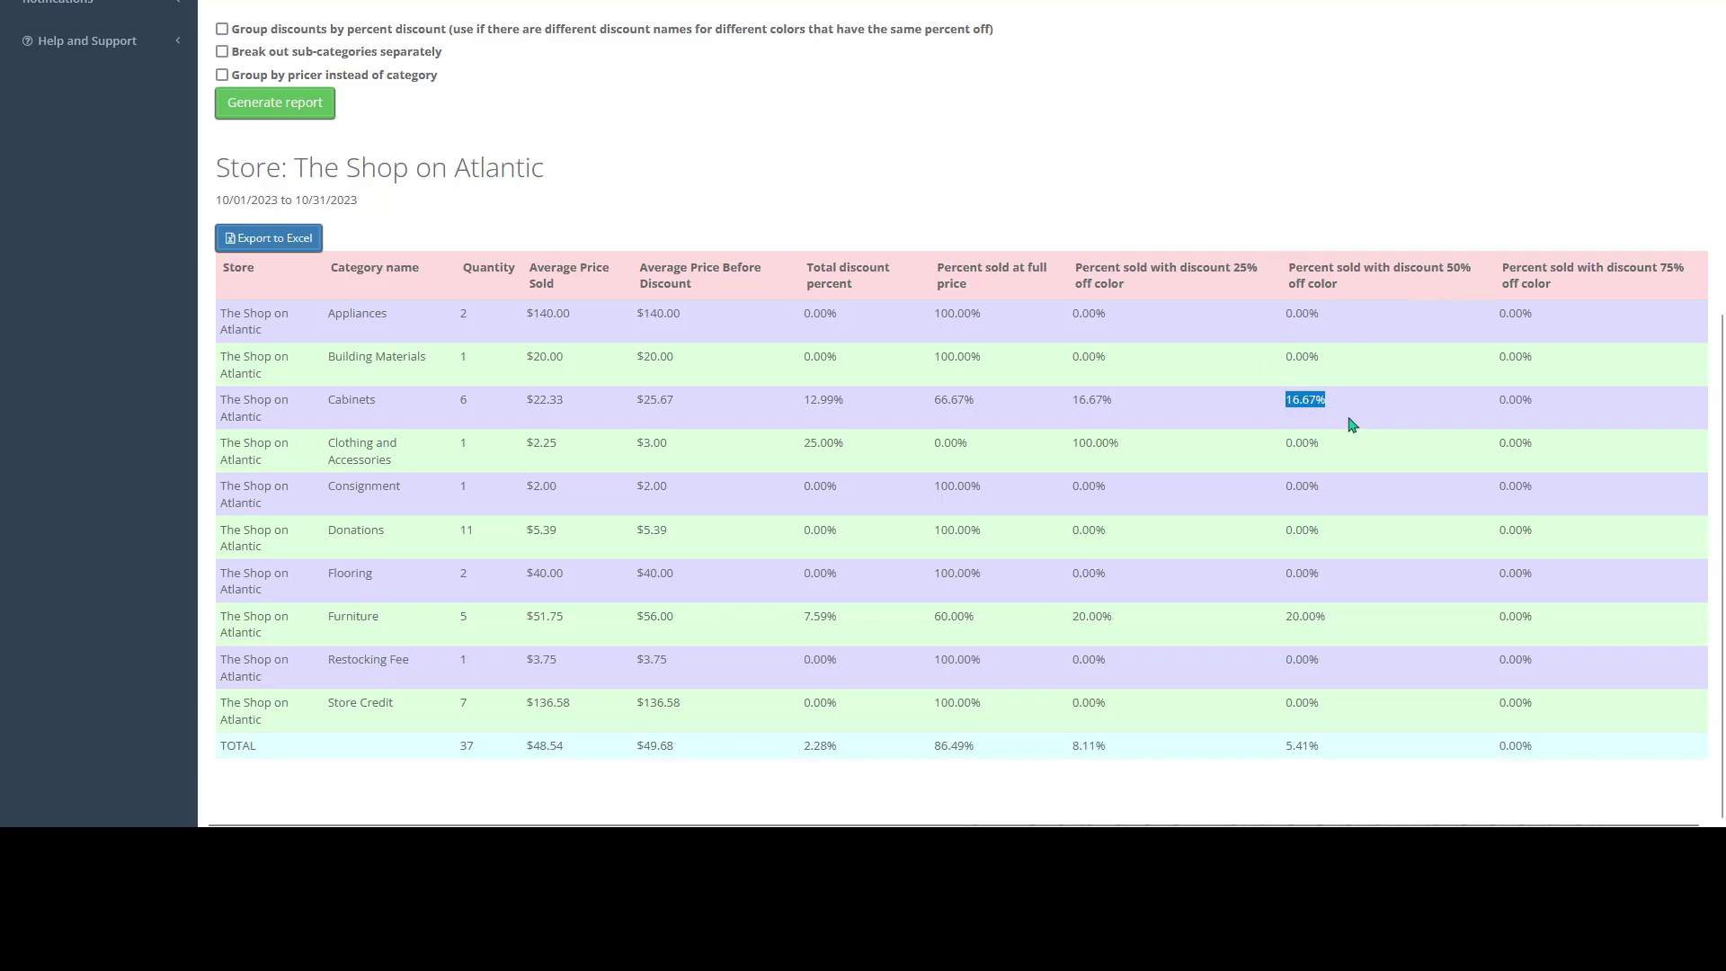
click(1516, 322)
drag(1506, 267, 1697, 270)
click(1483, 324)
drag(1484, 406, 1559, 408)
click(829, 382)
drag(795, 406, 1167, 409)
click(854, 428)
click(984, 450)
click(1108, 400)
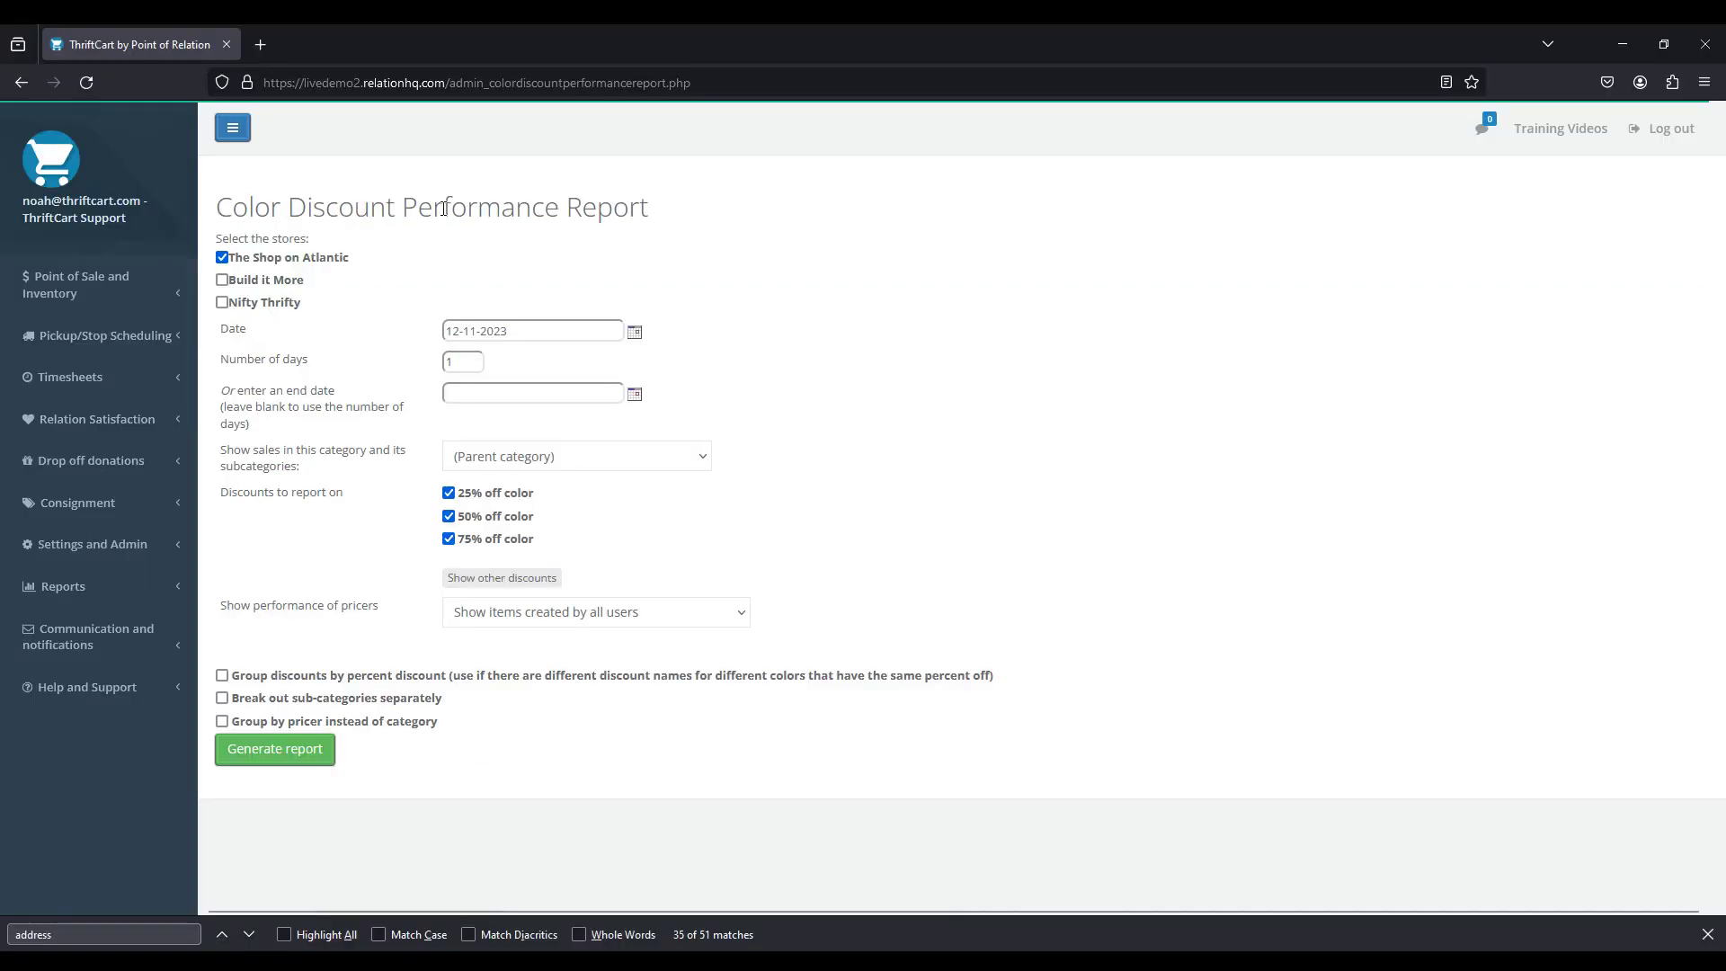
Step: Tick 'Group by pricer instead of category' on the report form
drag(221, 198, 656, 200)
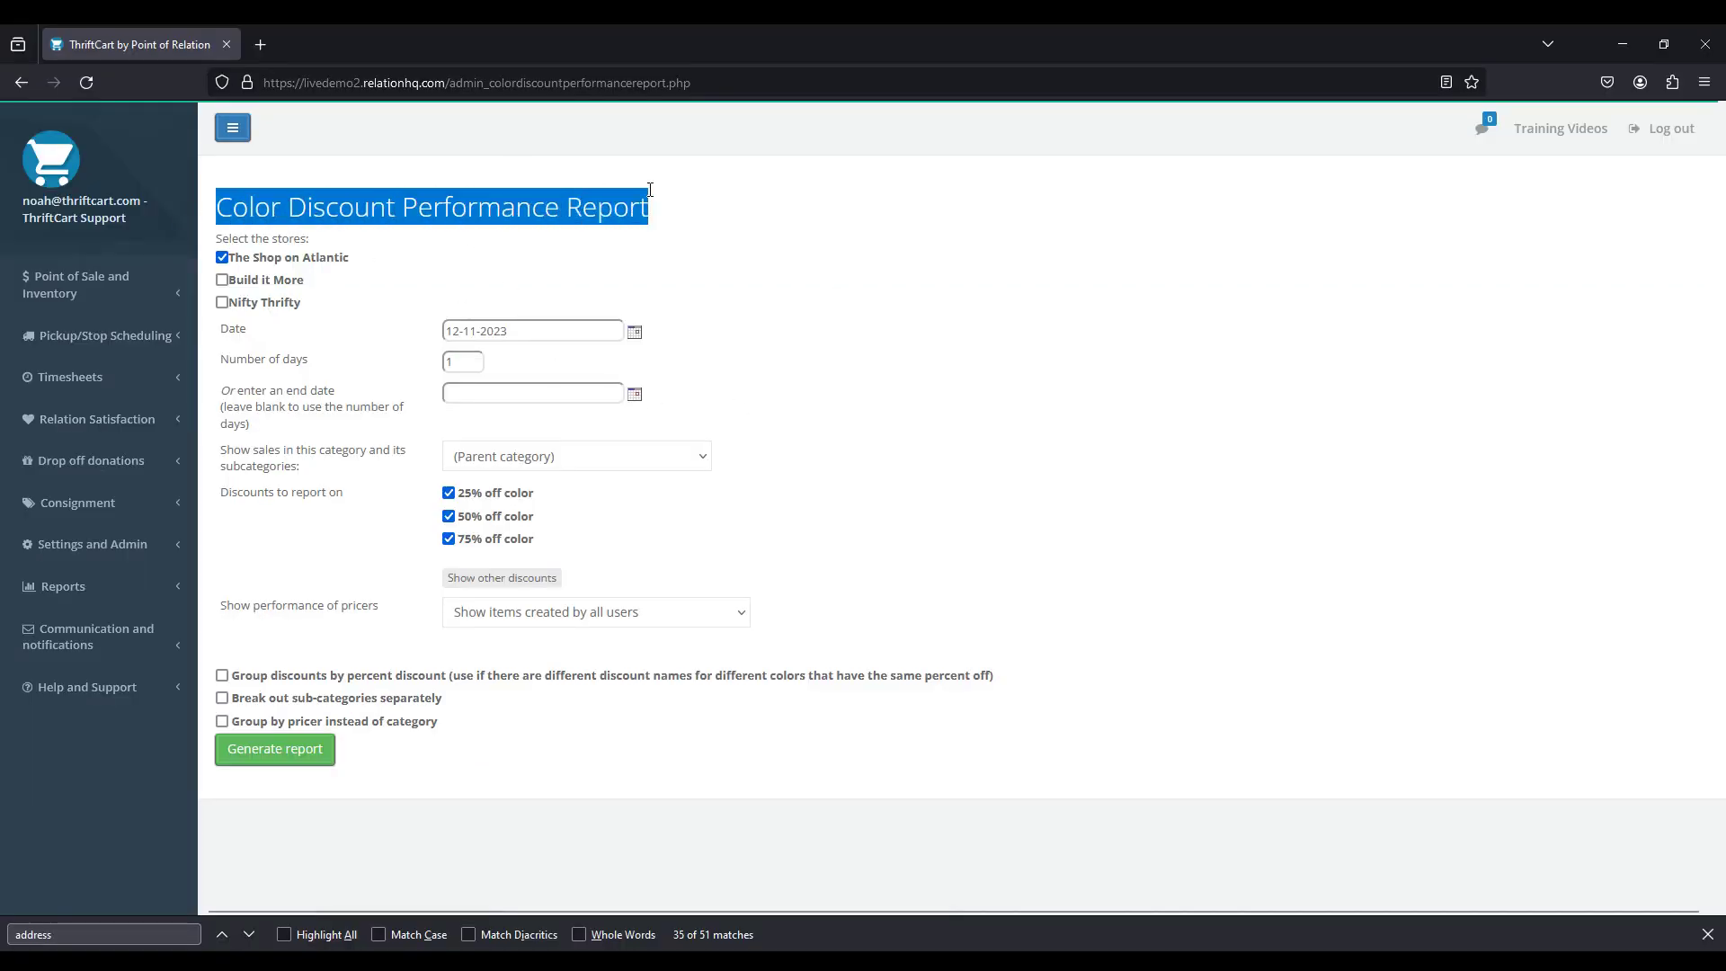
click(667, 198)
drag(442, 721, 231, 730)
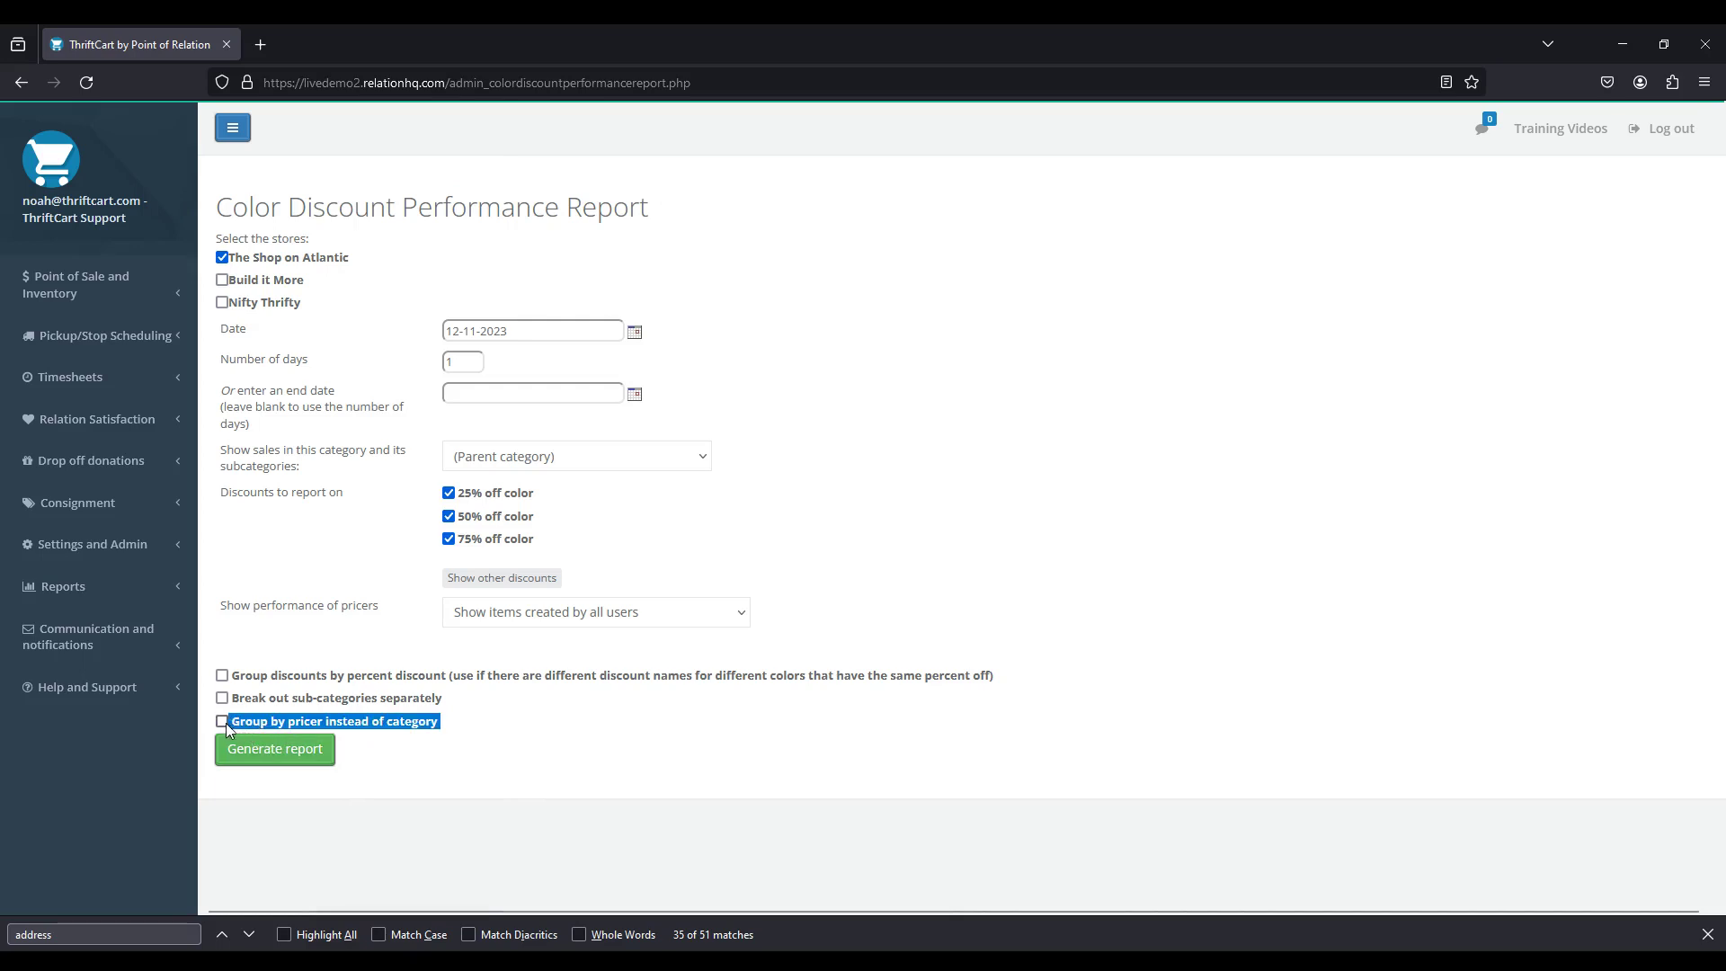
click(223, 722)
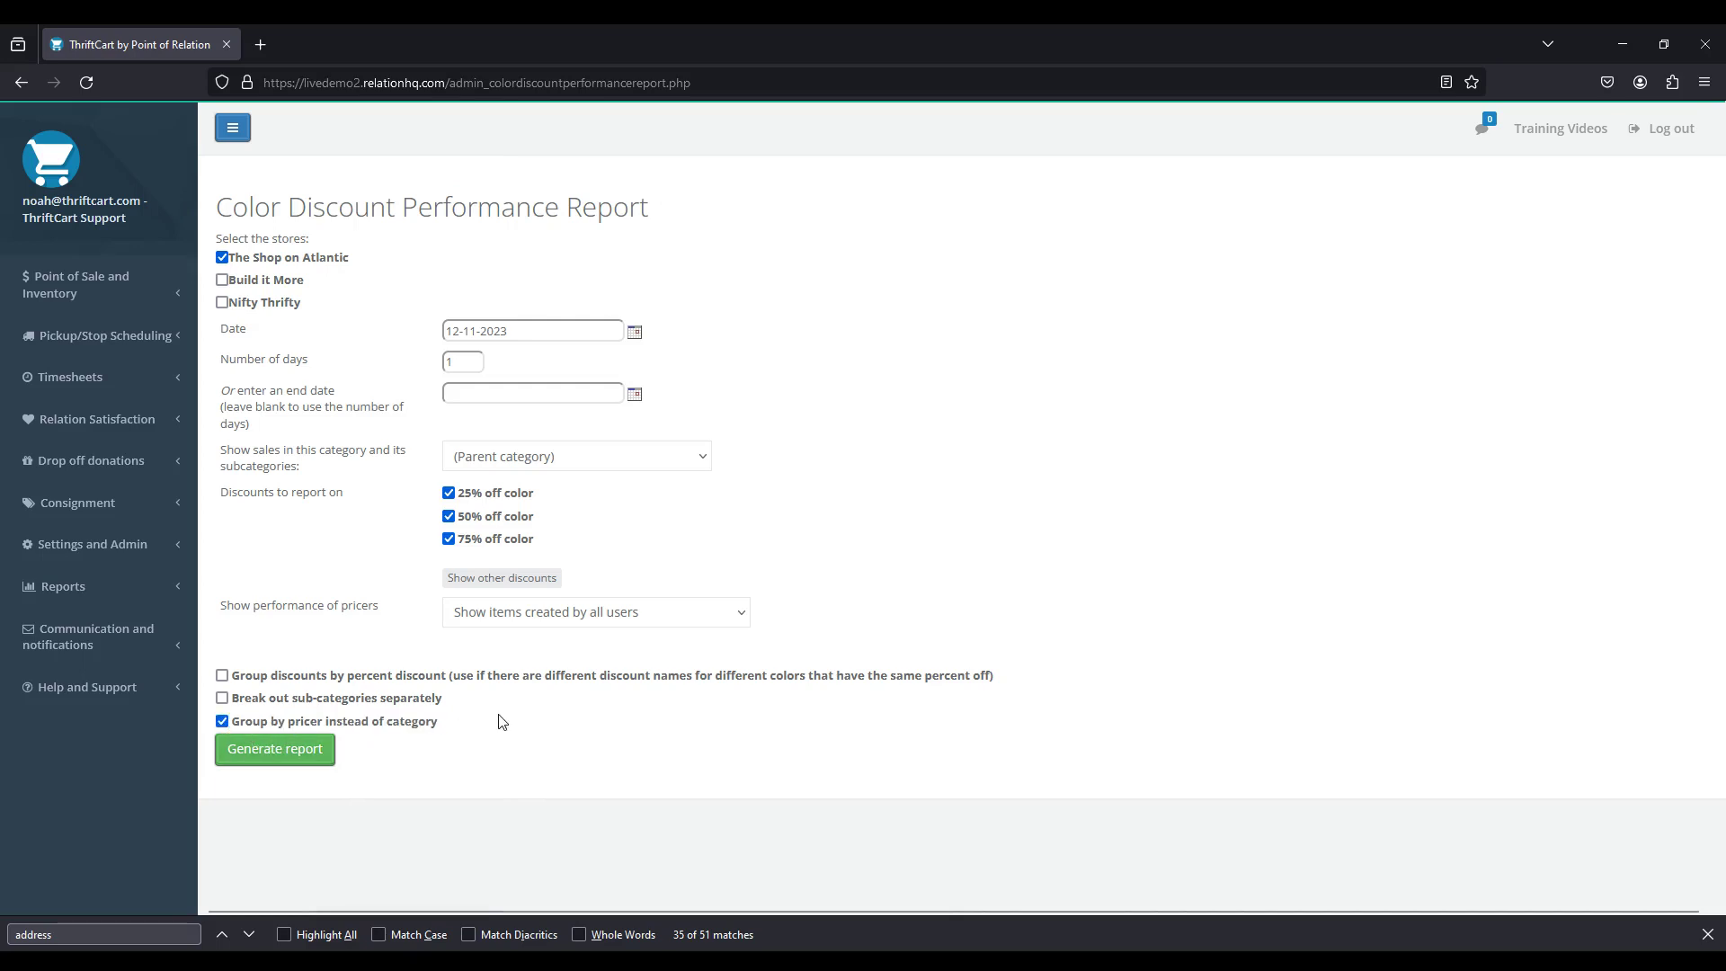
Step: Set dates 12-01-2022 to 12-11-2023 and filter the category to Furniture
click(635, 333)
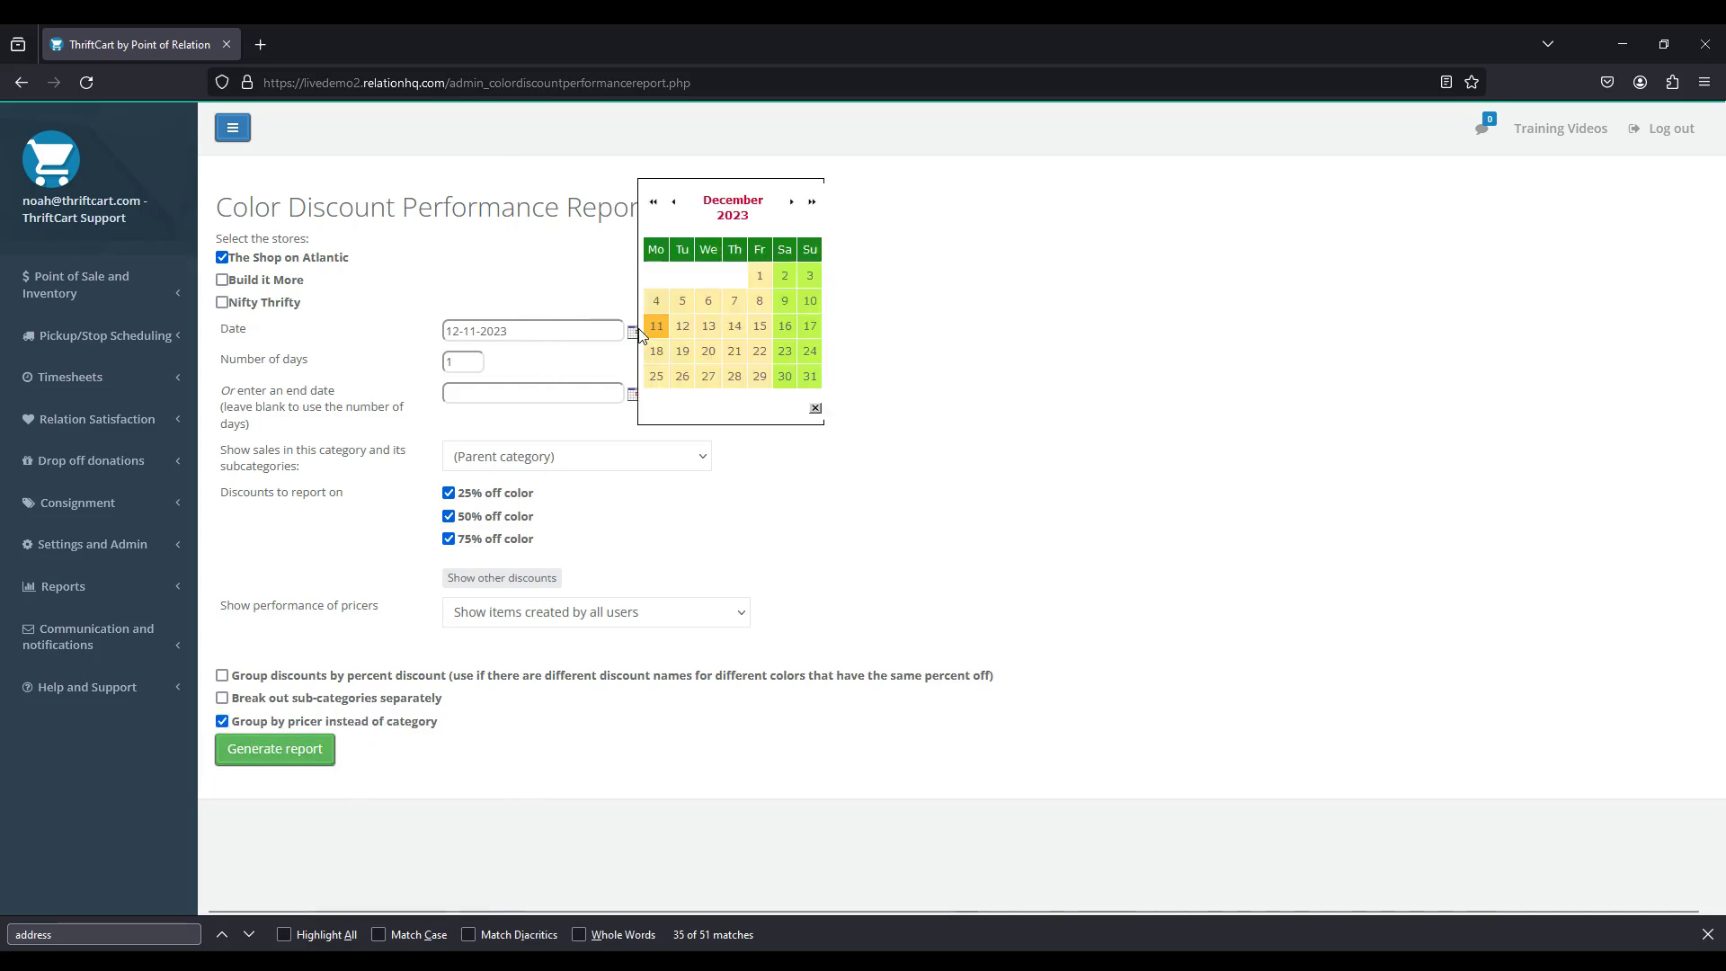
click(652, 204)
click(733, 276)
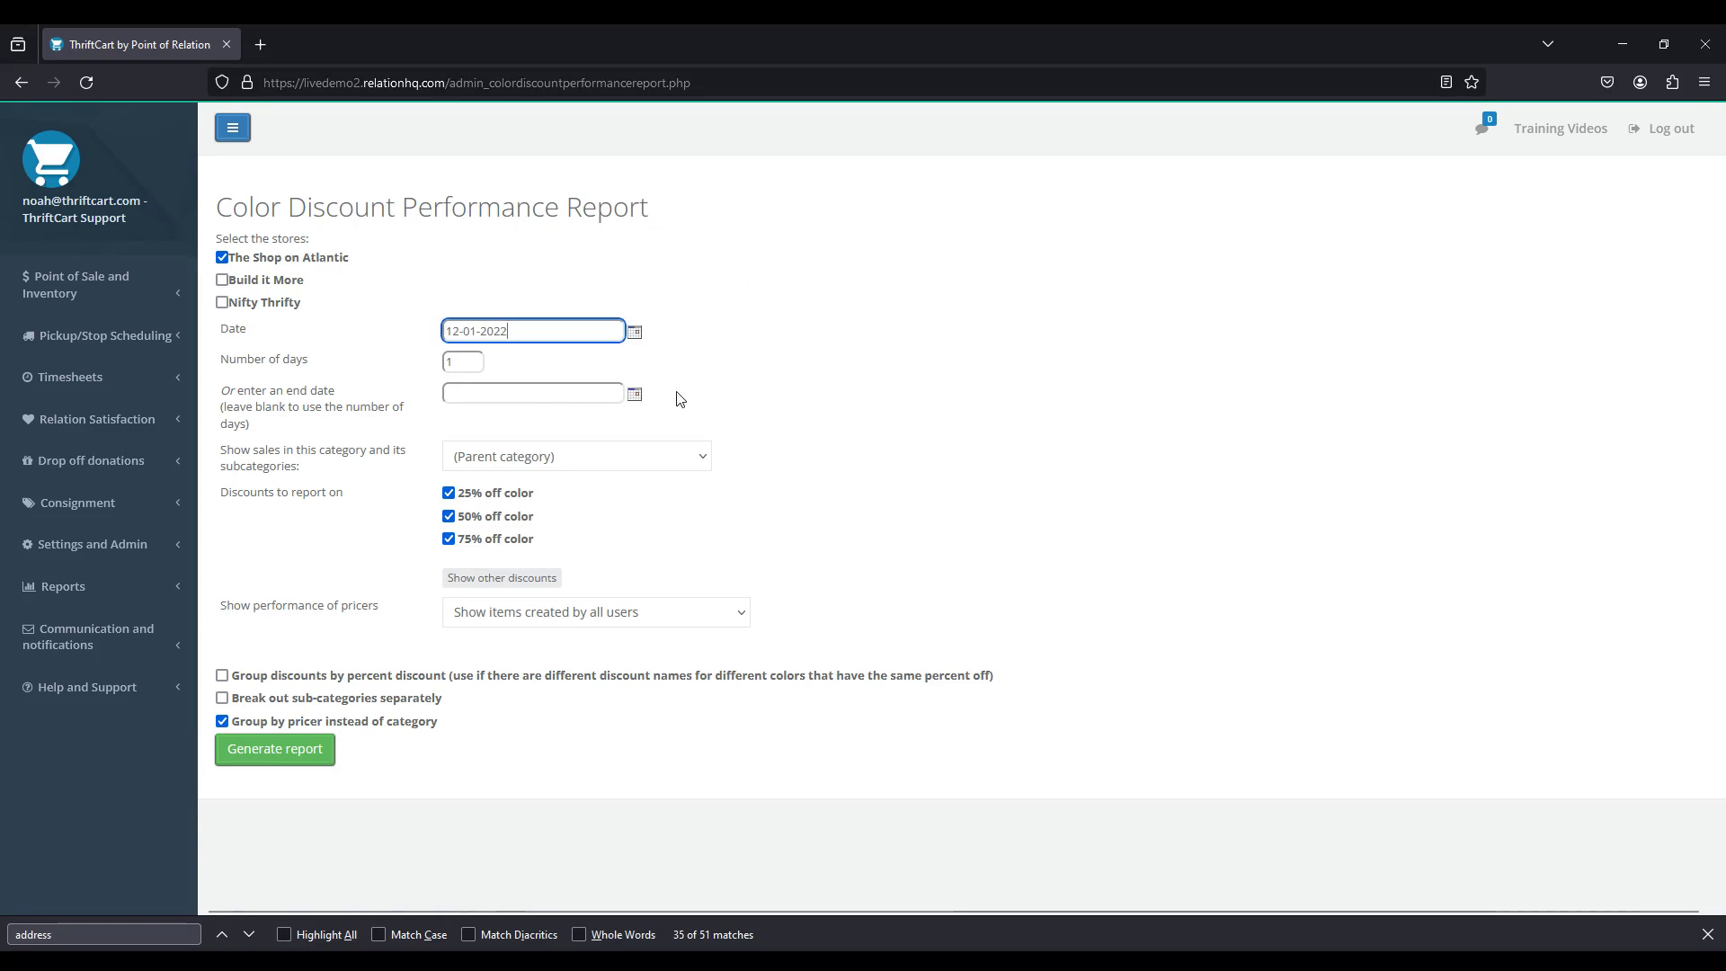
click(634, 395)
click(667, 397)
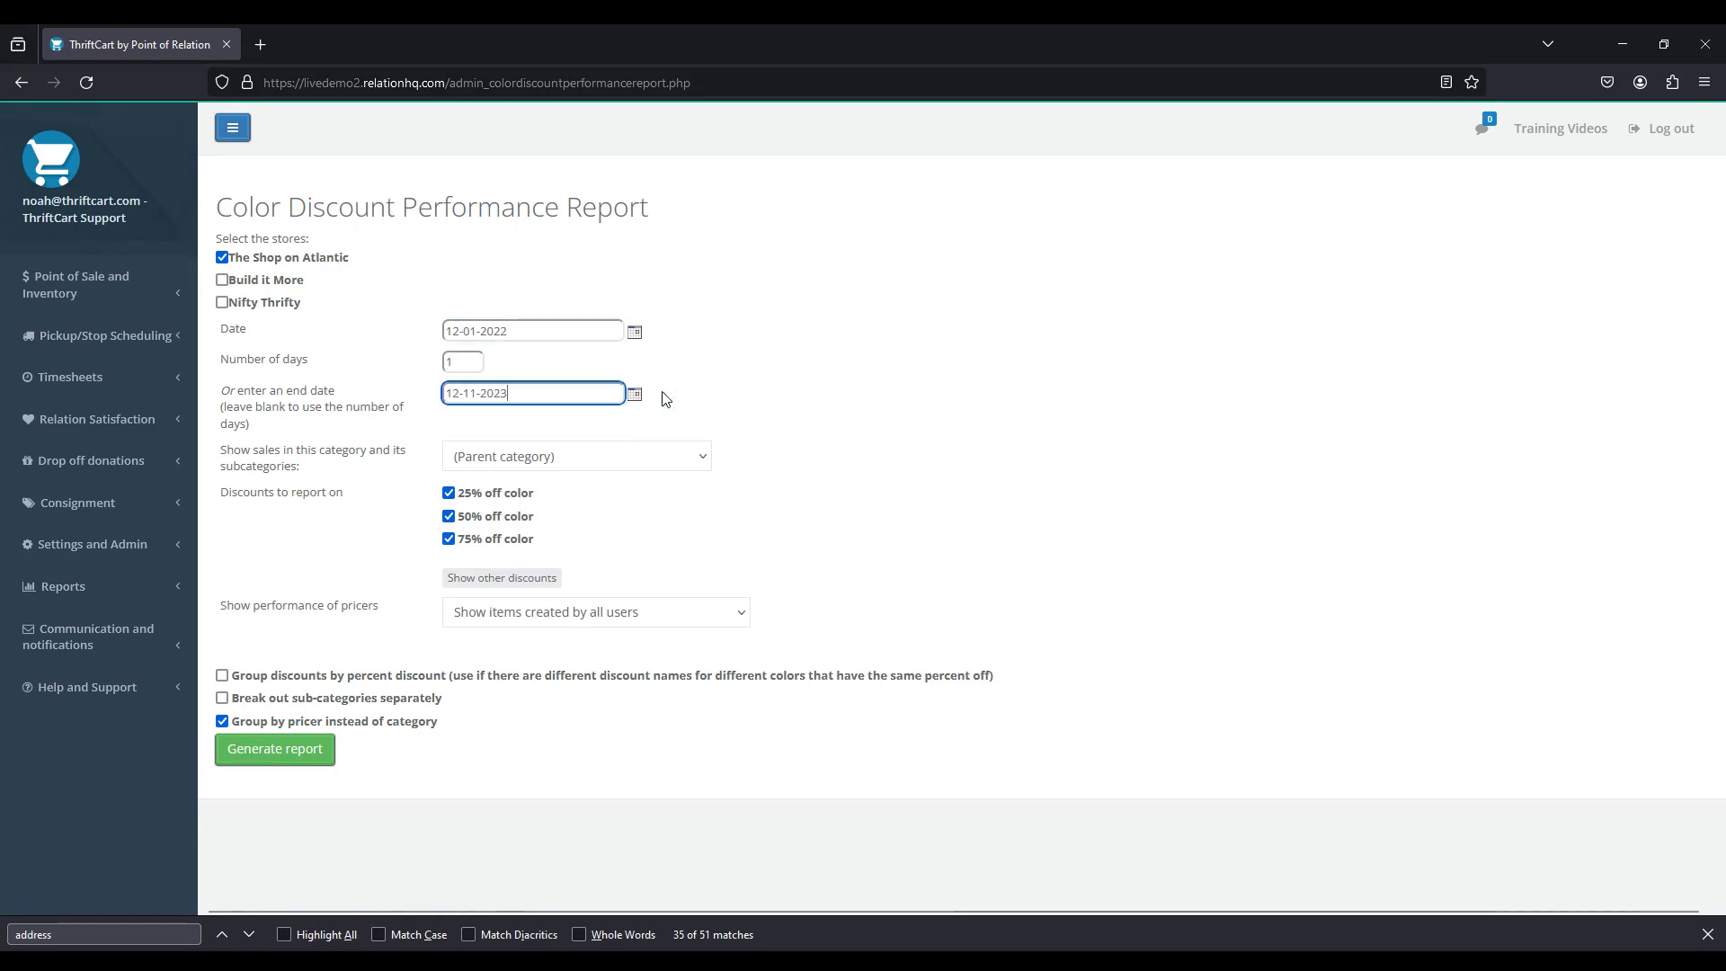
click(847, 397)
click(575, 470)
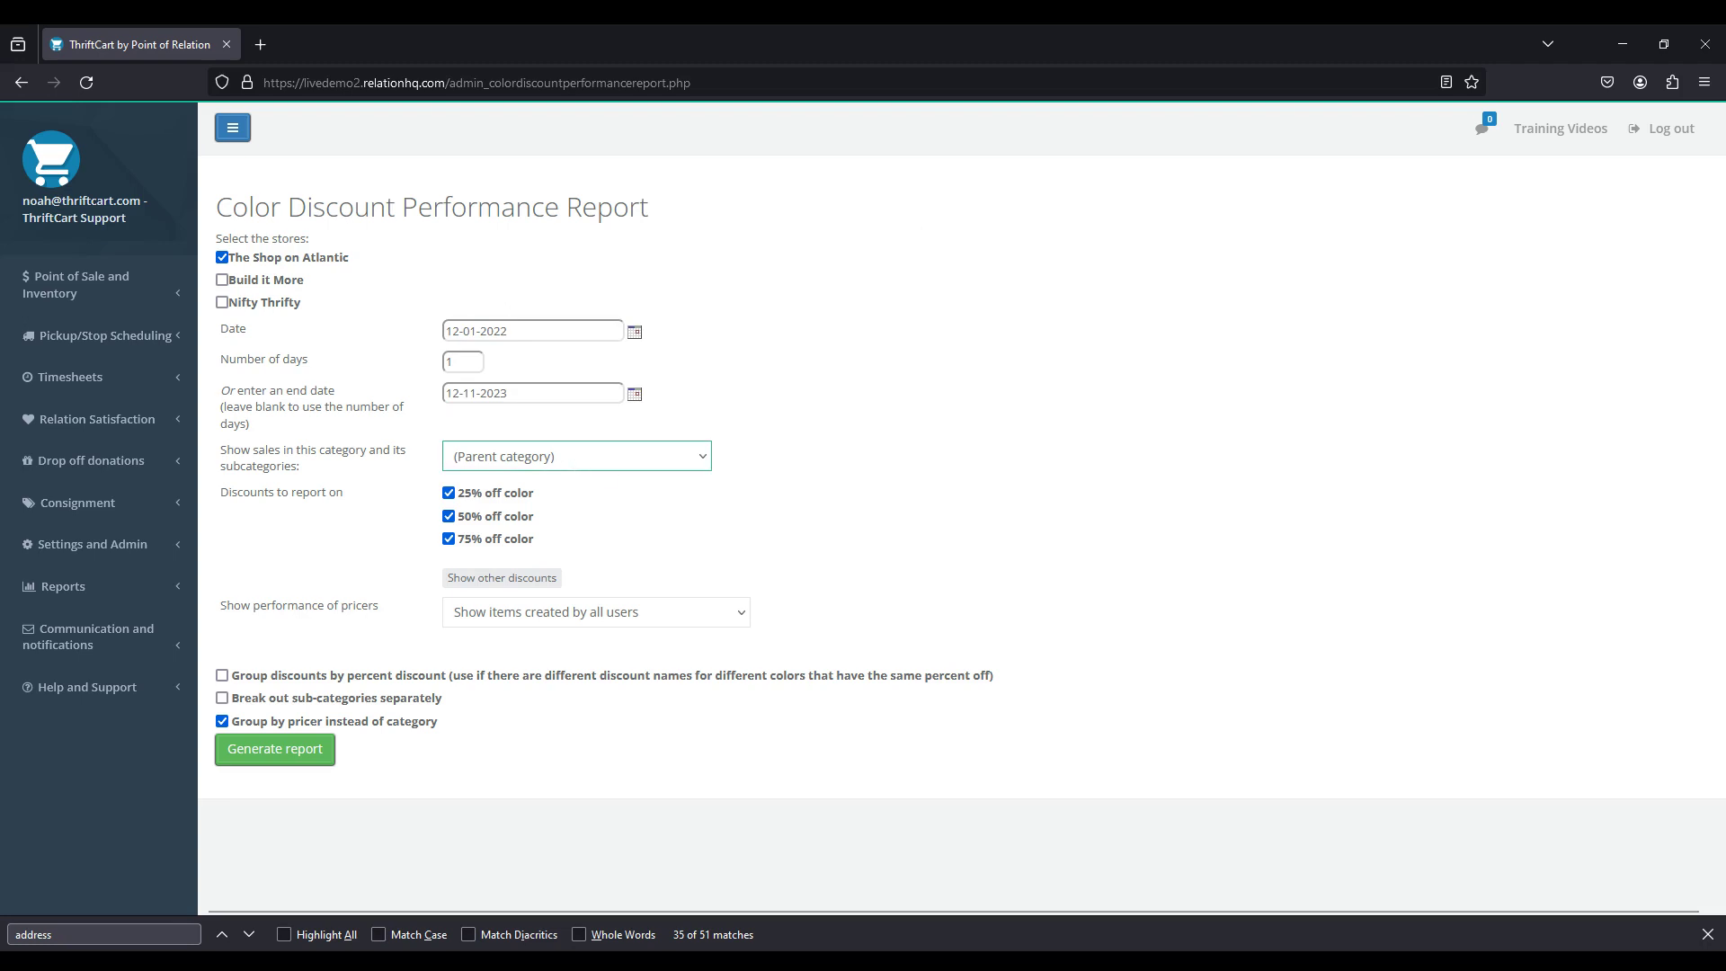
click(575, 503)
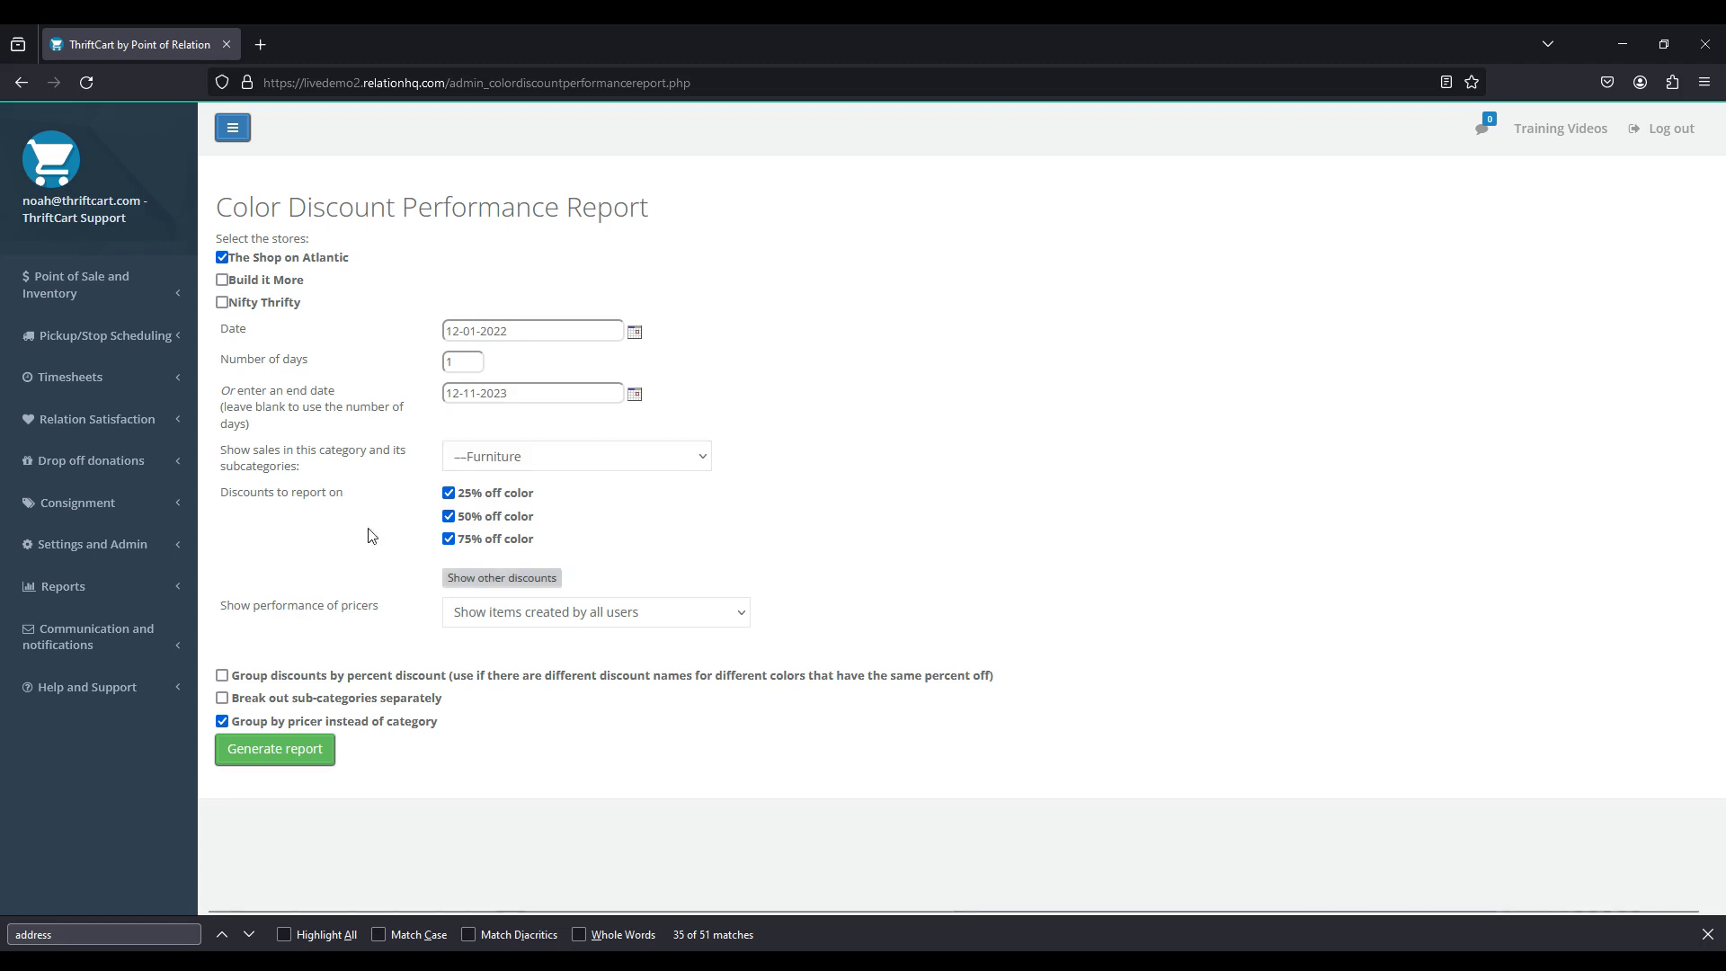
Step: Generate the pricer-grouped Furniture report and highlight the first user name
click(269, 760)
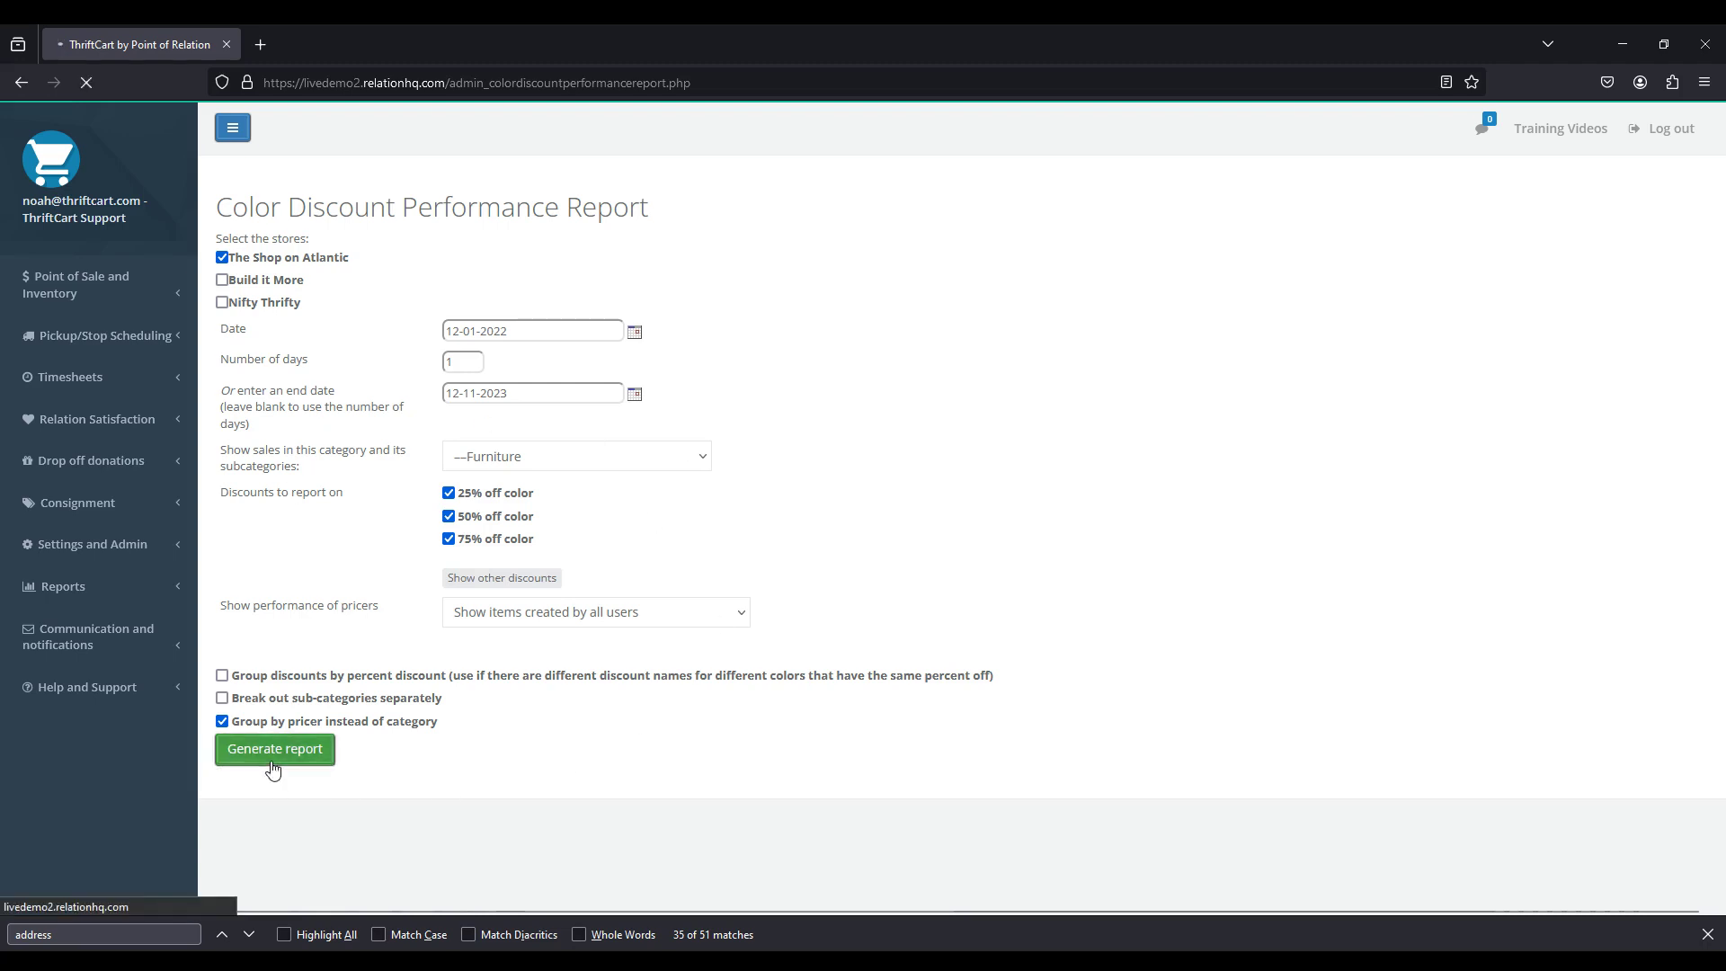
scroll(834, 512, down, 4)
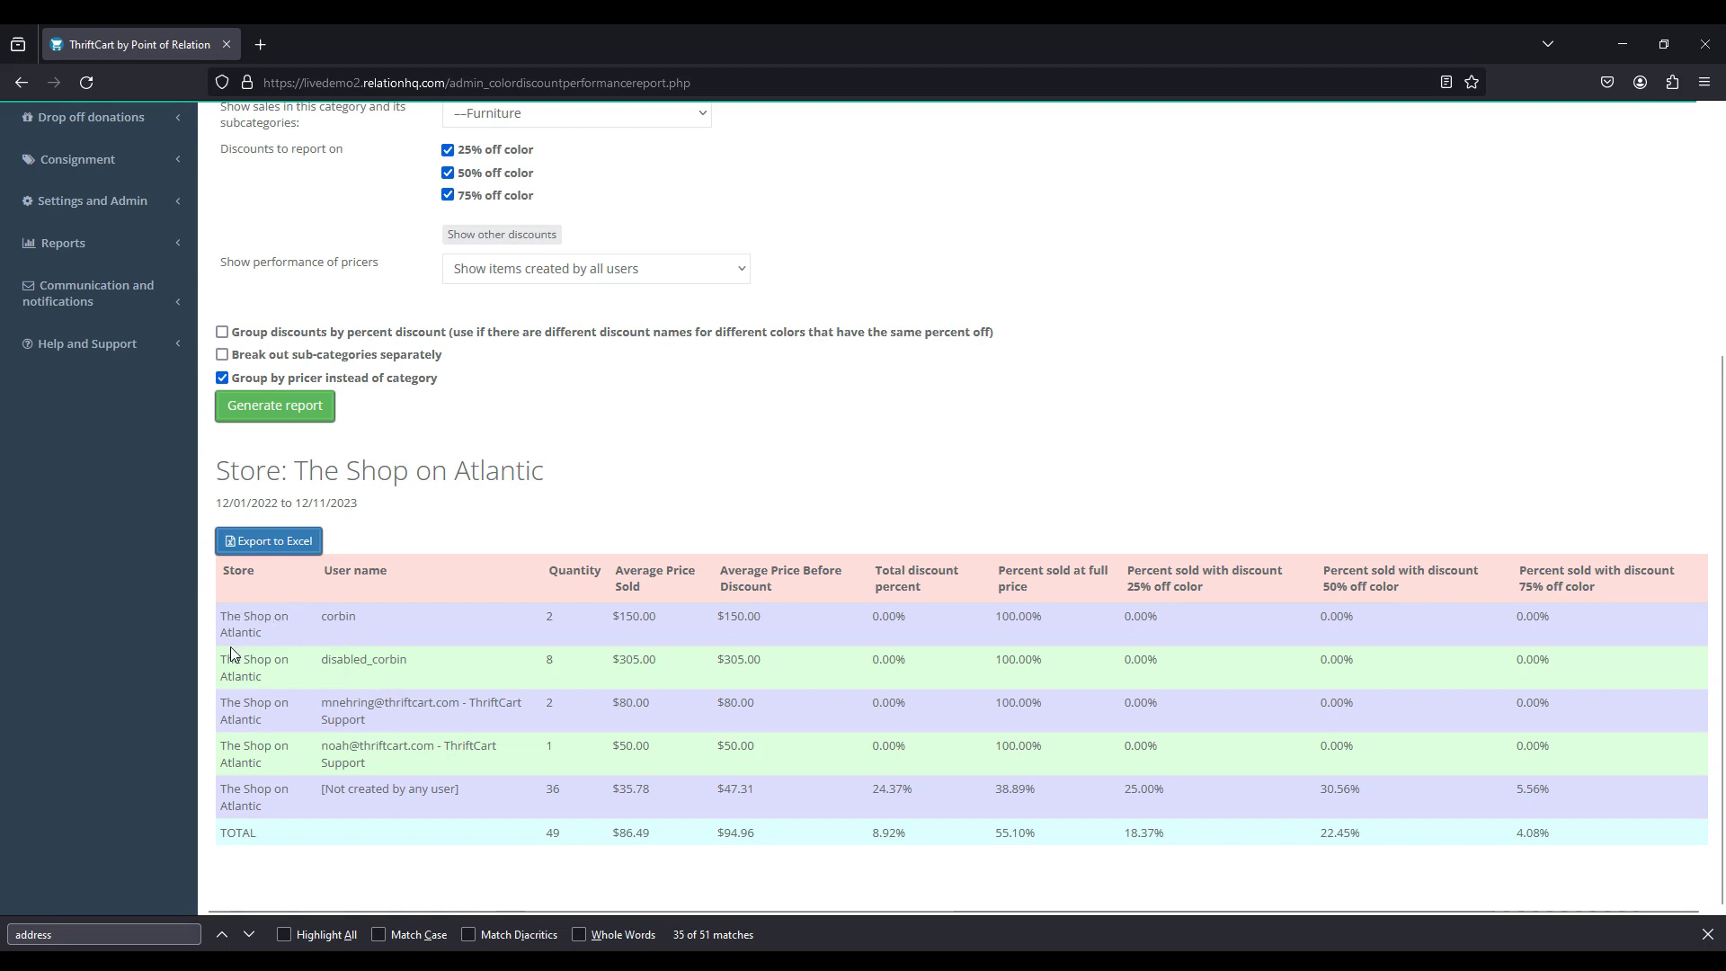
double_click(331, 617)
click(353, 655)
Step: Highlight the other user names and the [Not created by any user] row label
drag(325, 662, 318, 709)
drag(322, 749, 441, 761)
click(314, 790)
drag(314, 790, 434, 791)
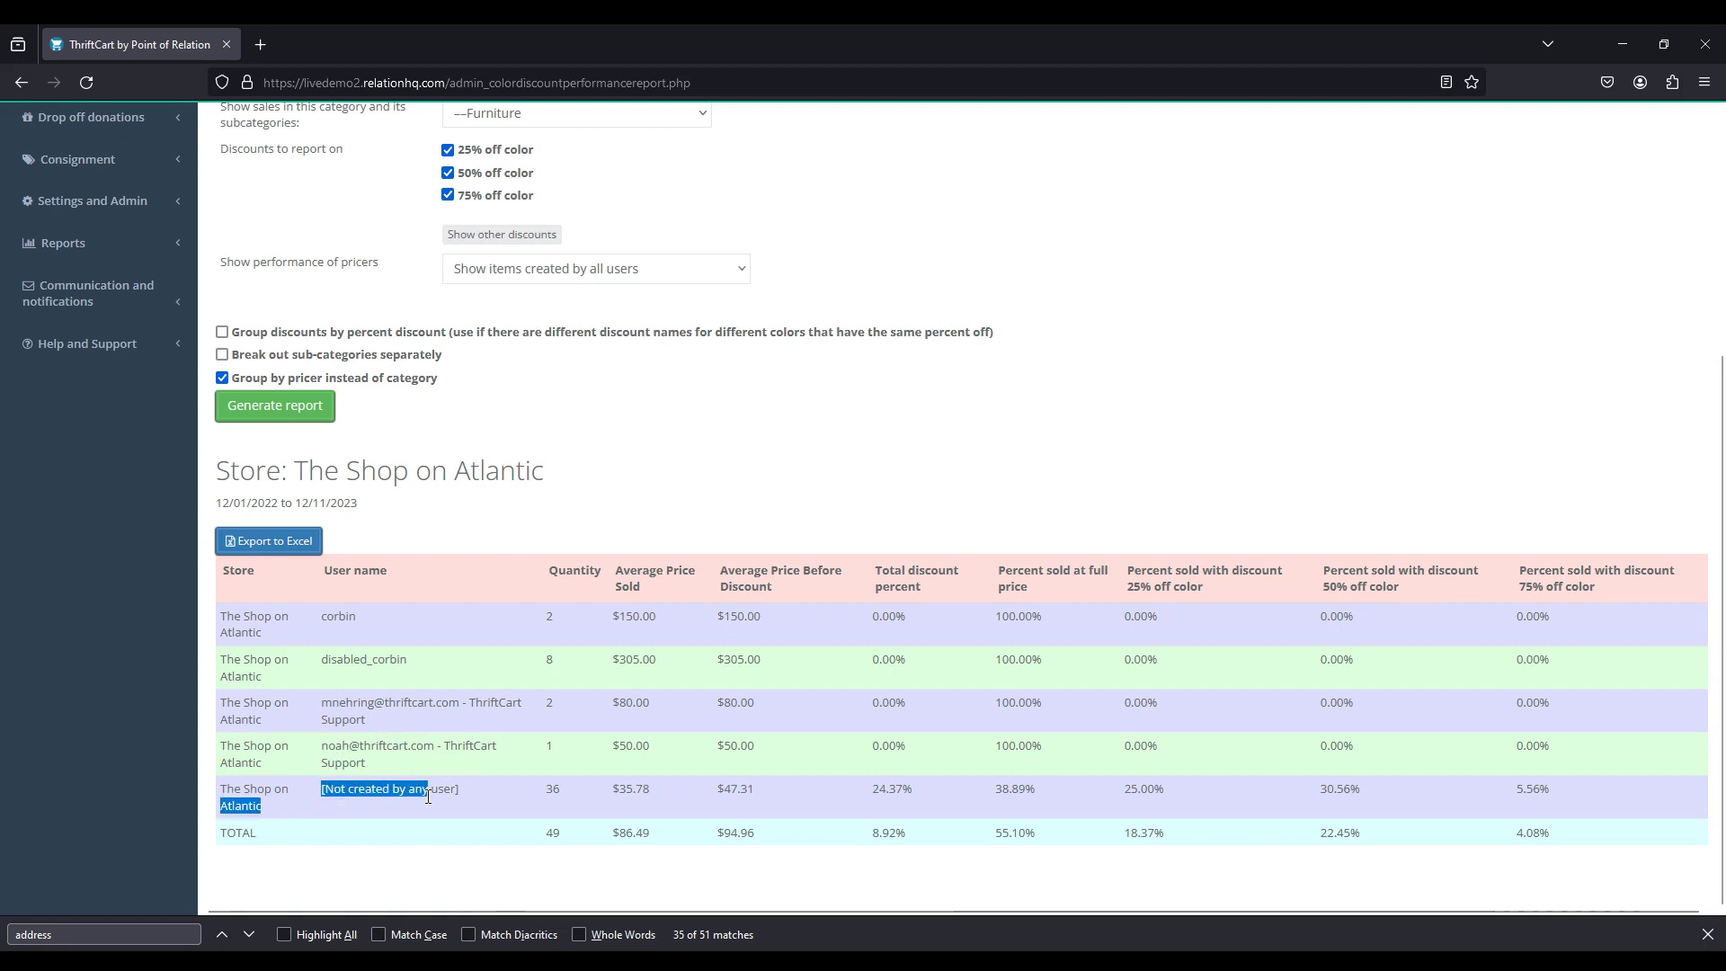
click(434, 791)
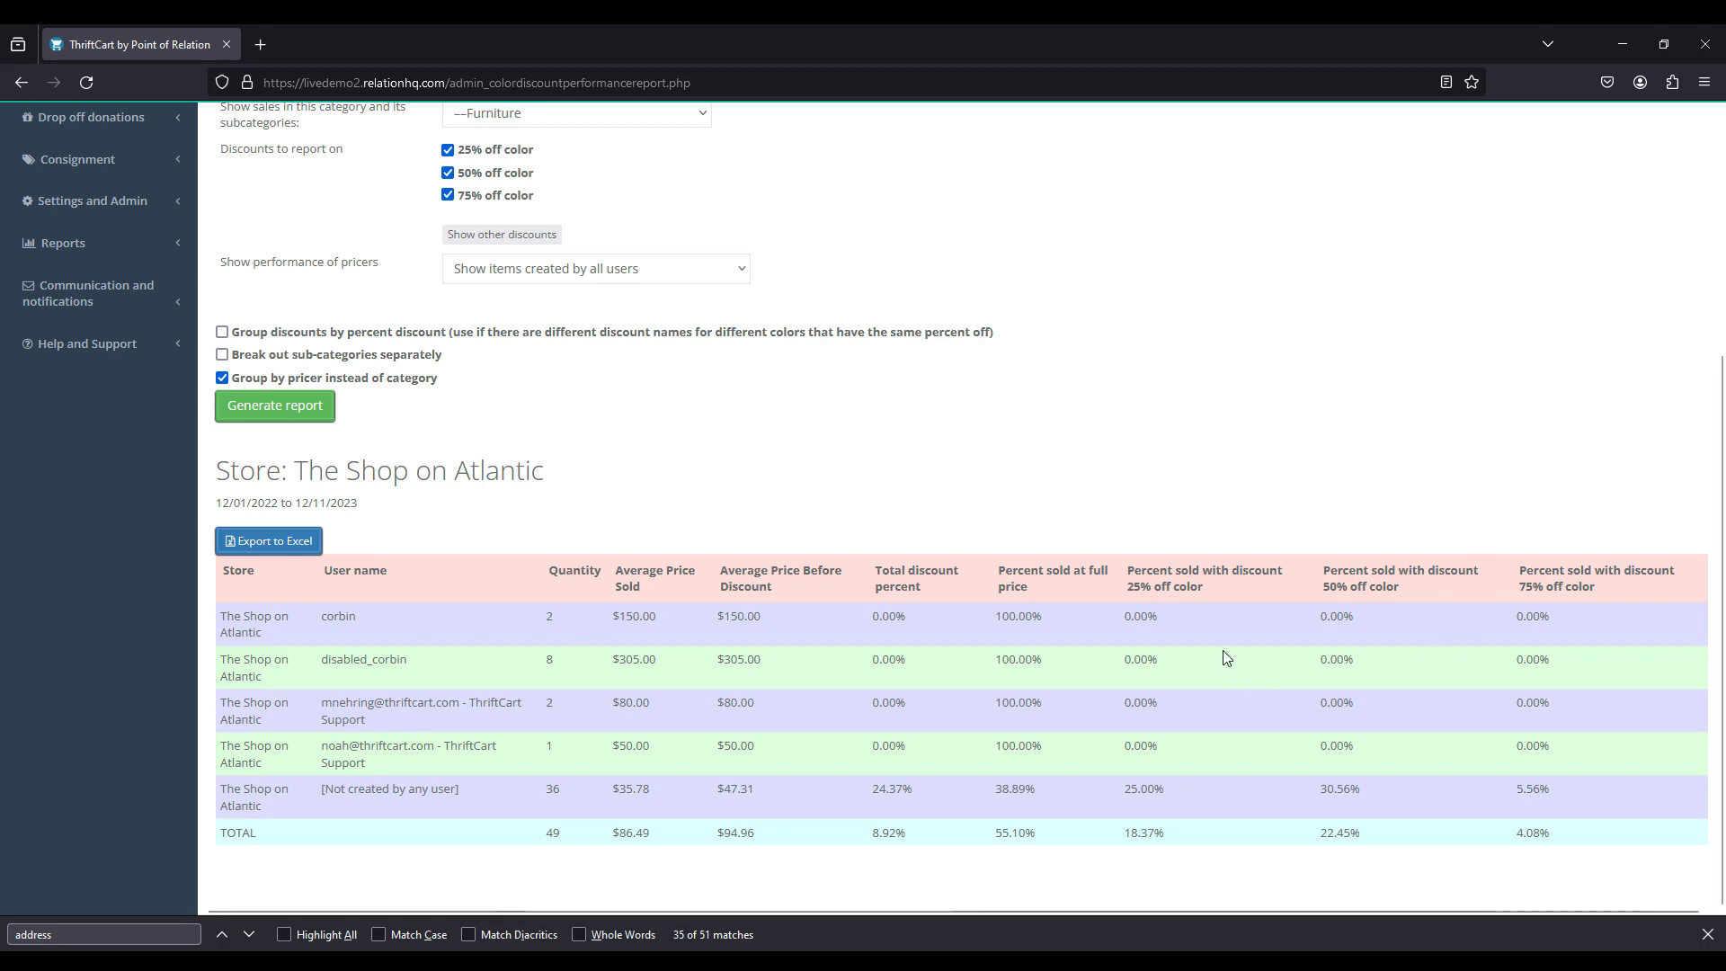
Step: Highlight the 50% off column and first row's quantity of 2, then return to the page top
drag(1323, 588, 1394, 589)
click(1380, 625)
drag(543, 616, 568, 617)
click(1530, 620)
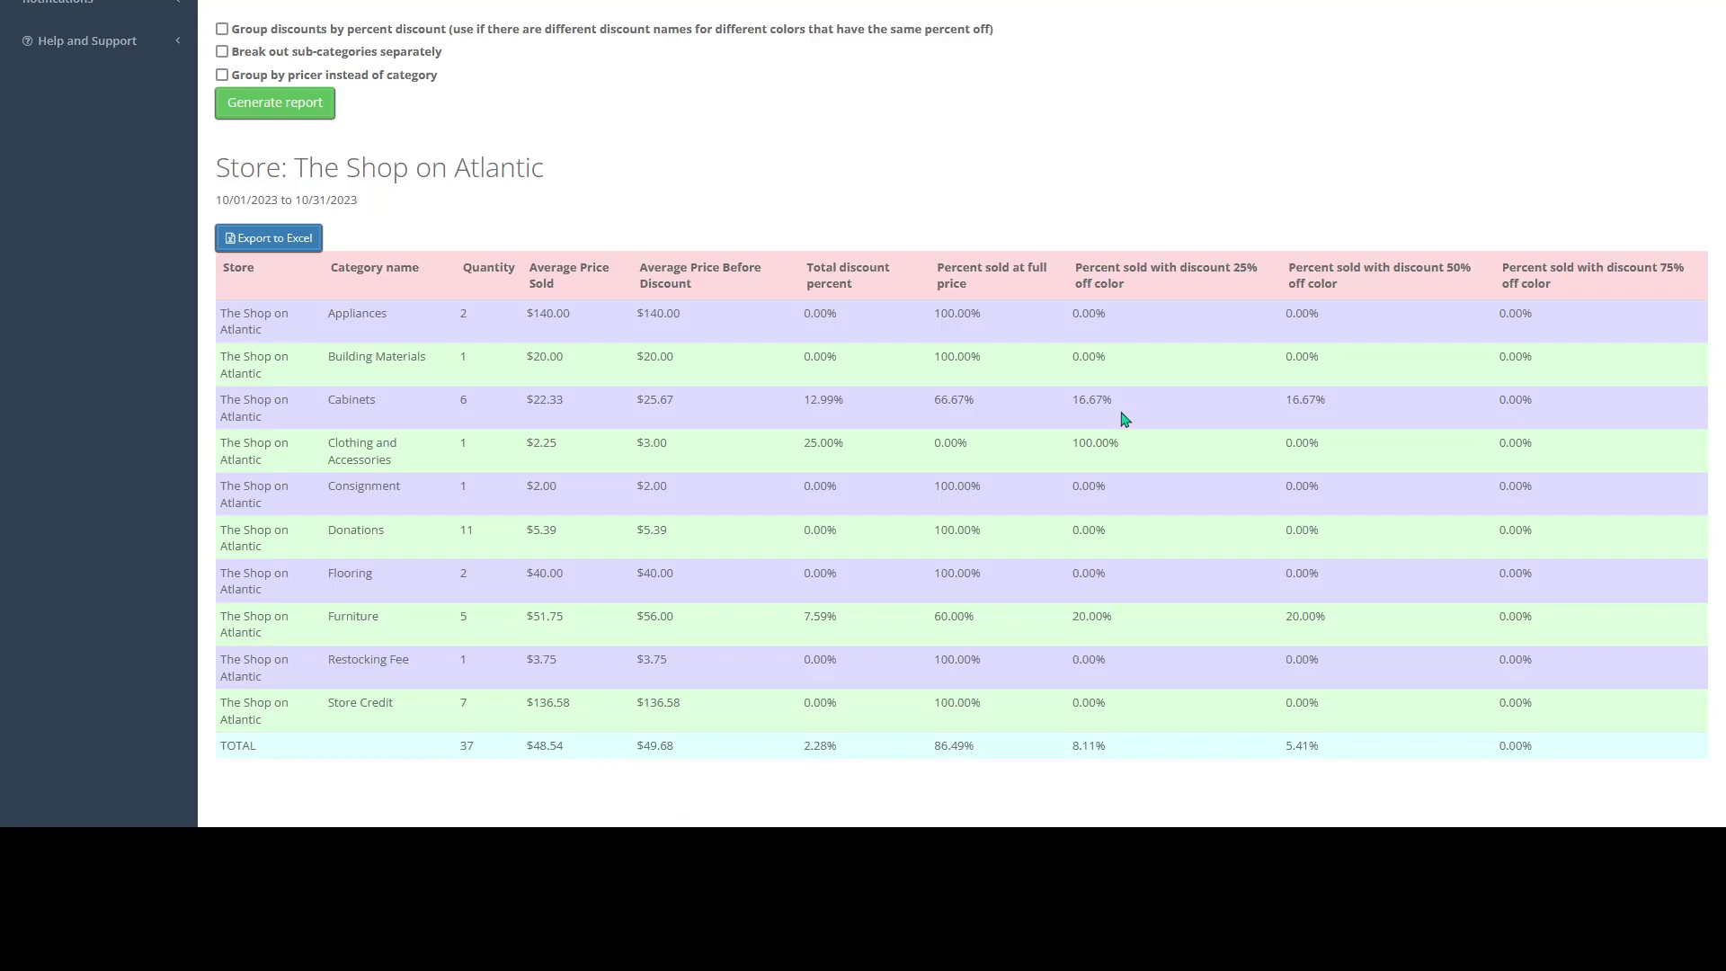
scroll(1124, 419, up, 6)
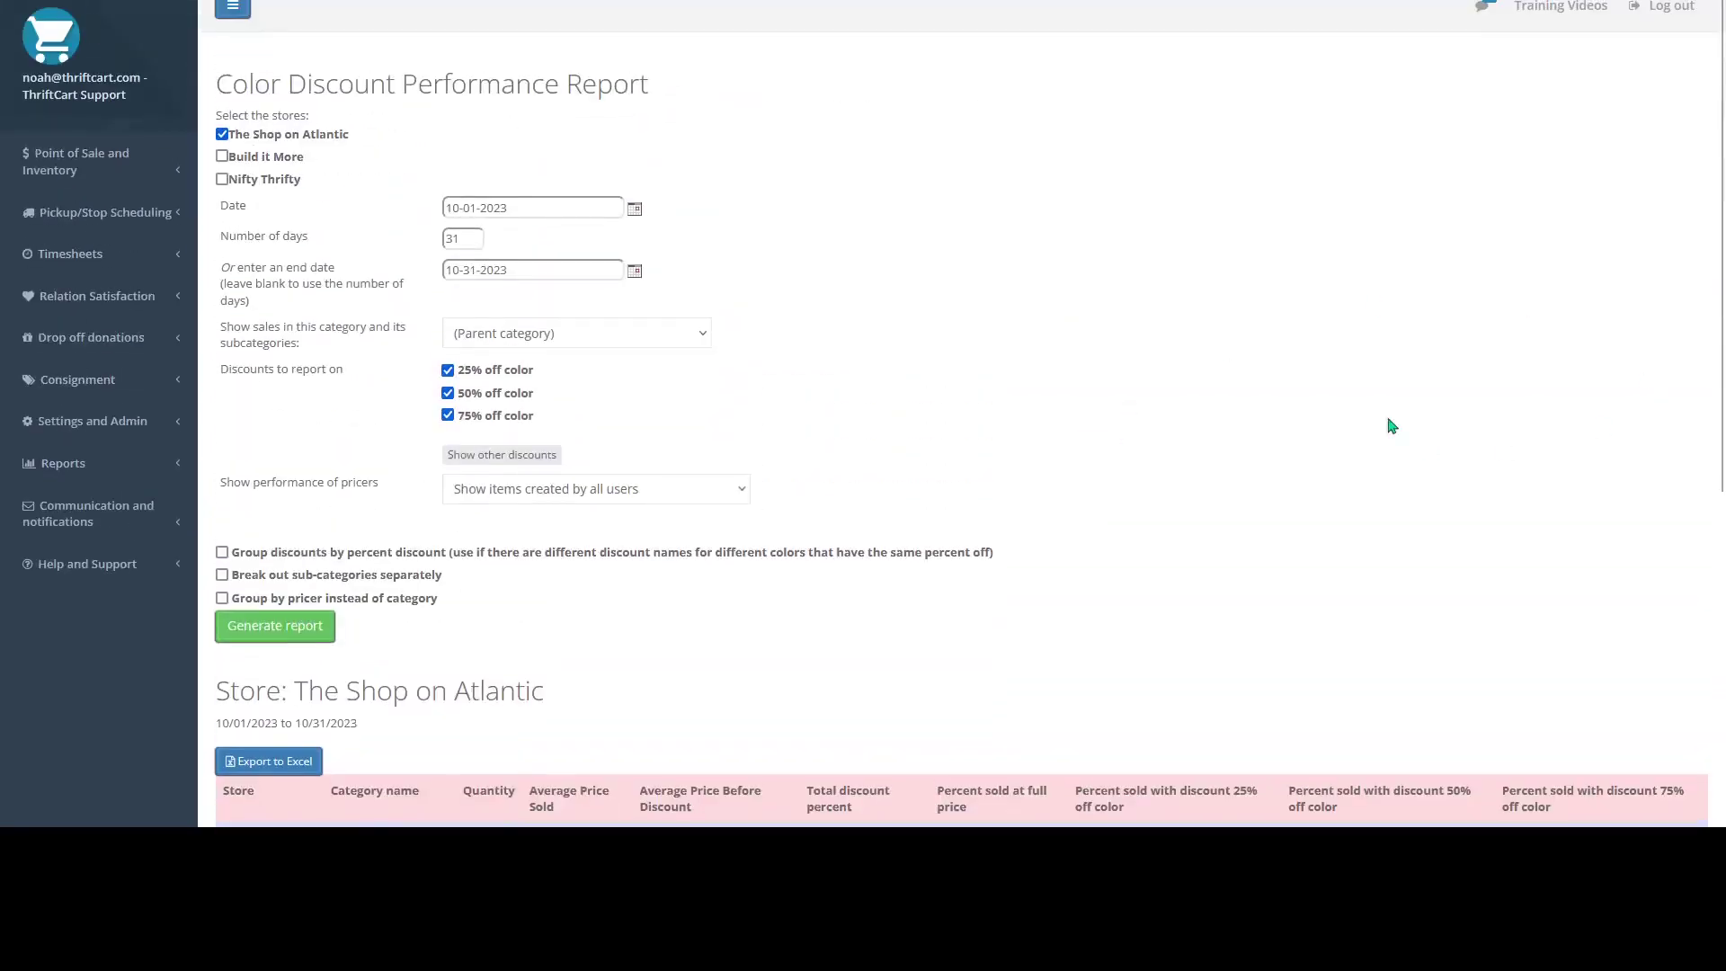